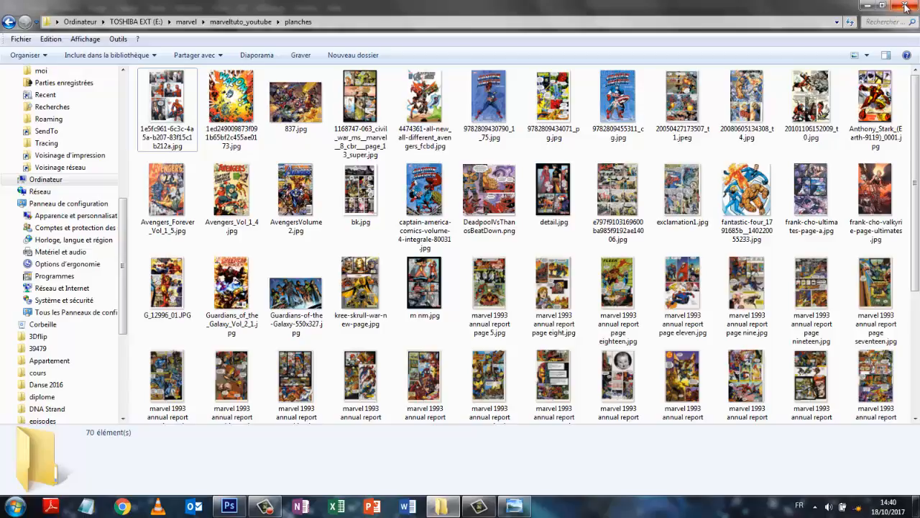
- View the comic page PlancheA_120560.jpg in the photo viewer, then put the viewer away
click(906, 7)
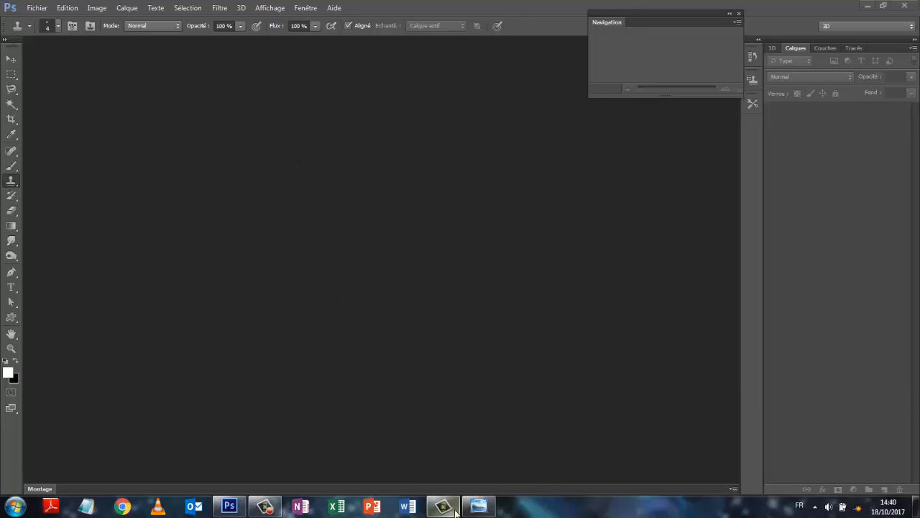
mouse_move(482, 508)
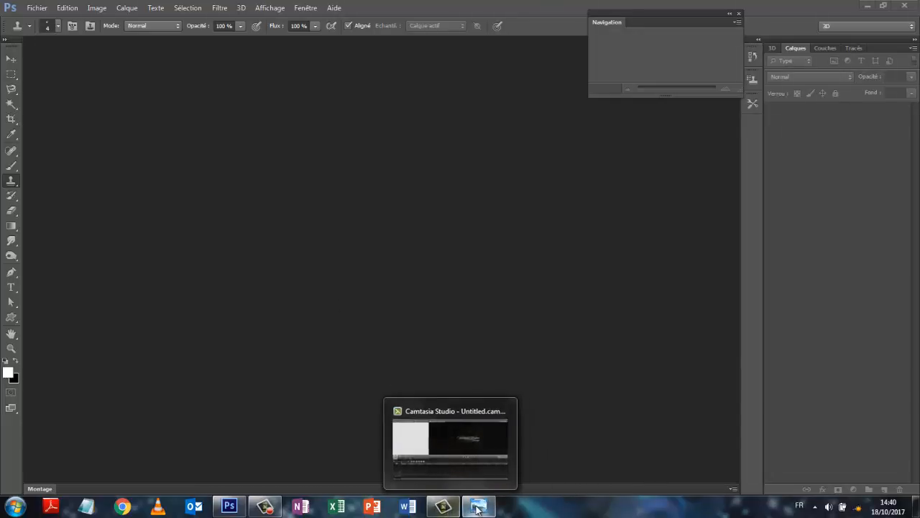
click(480, 508)
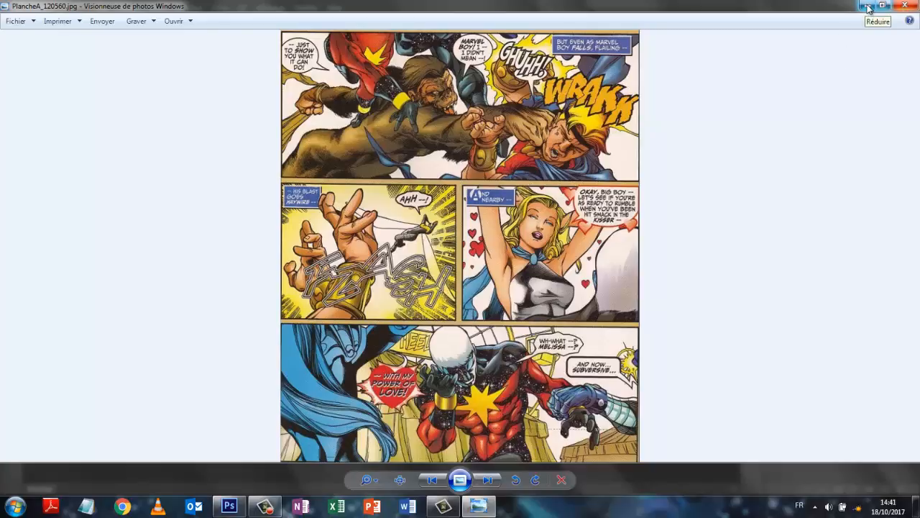
click(904, 6)
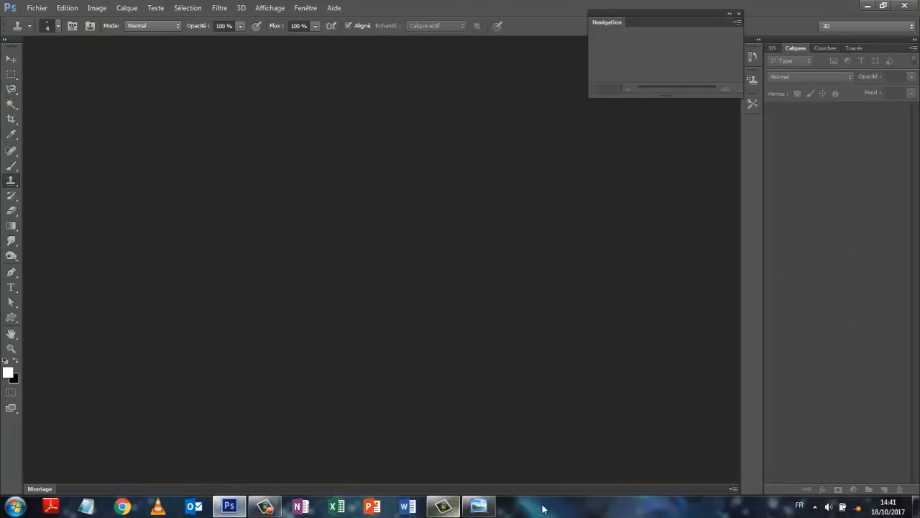
mouse_move(473, 509)
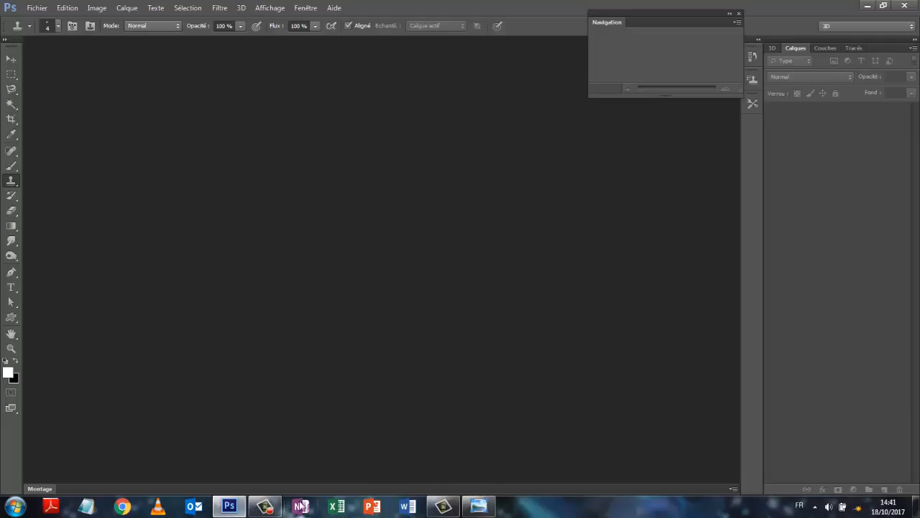
- Shrink the planches folder window from full screen and switch back to Photoshop
click(276, 512)
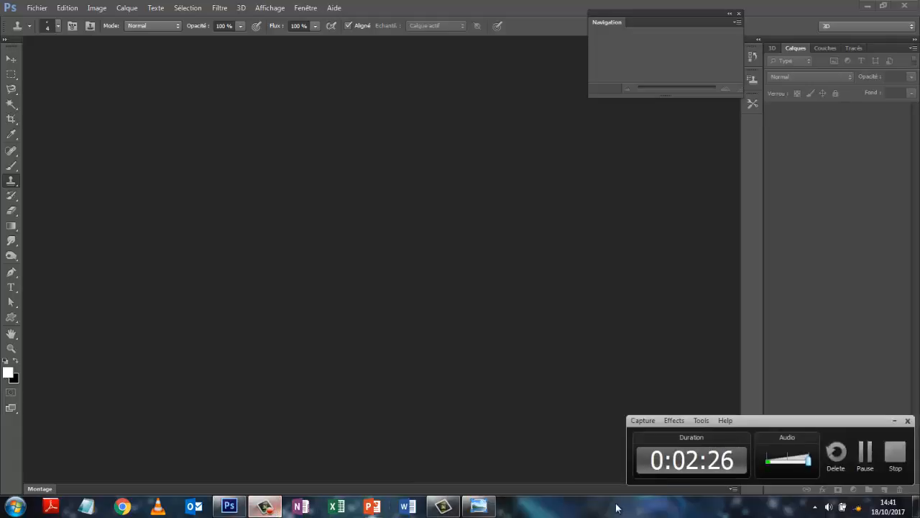
click(865, 454)
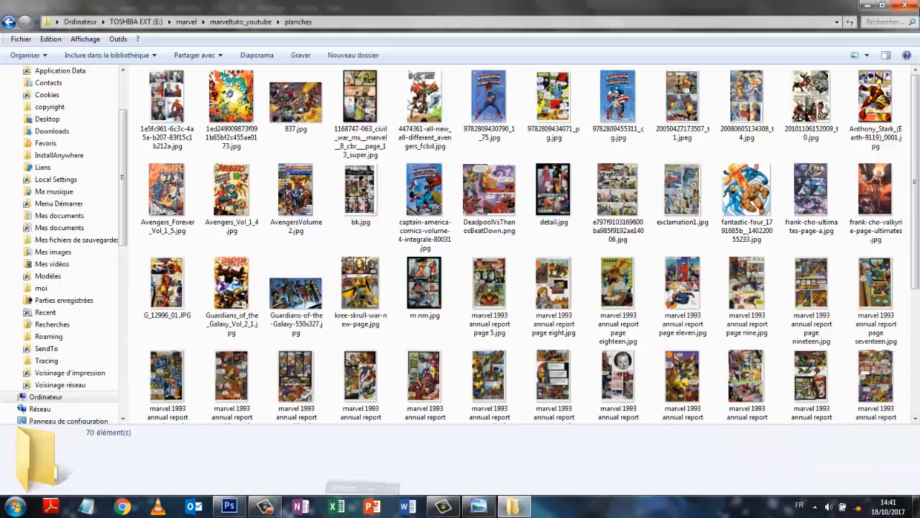
click(883, 5)
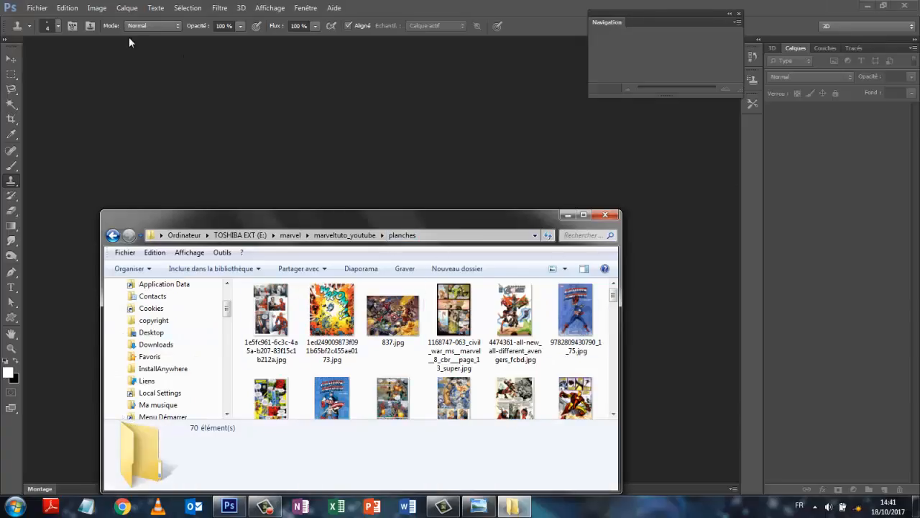
click(327, 123)
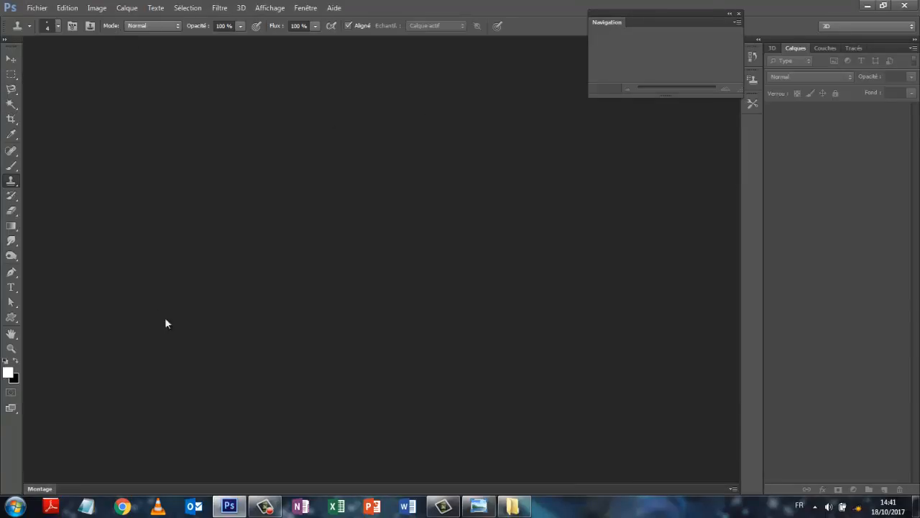
- Create a 1280 × 720 pixel RGB document at 72 pixels/inch with a transparent background, and hide its extras
click(35, 9)
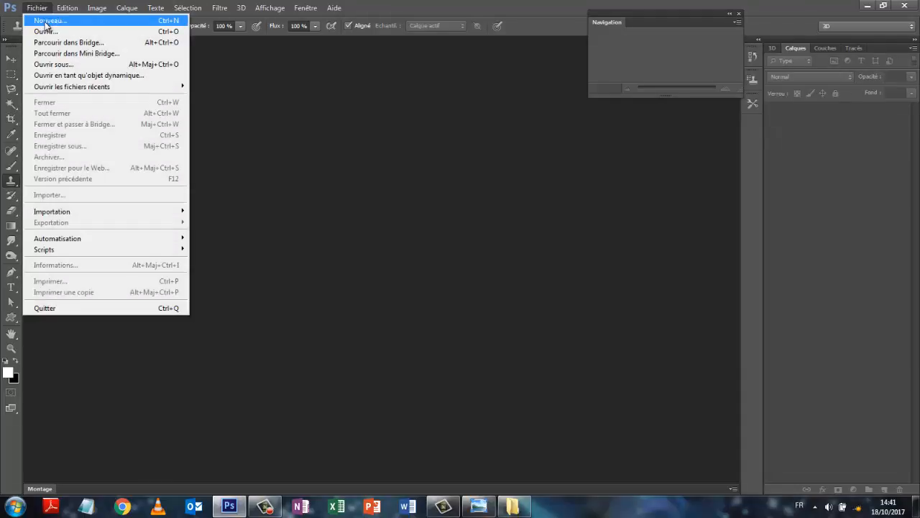
click(44, 23)
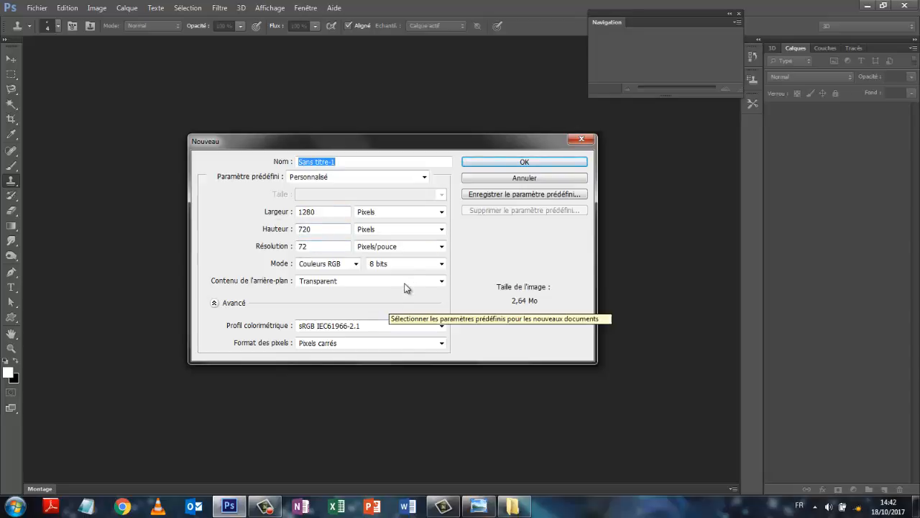
click(525, 161)
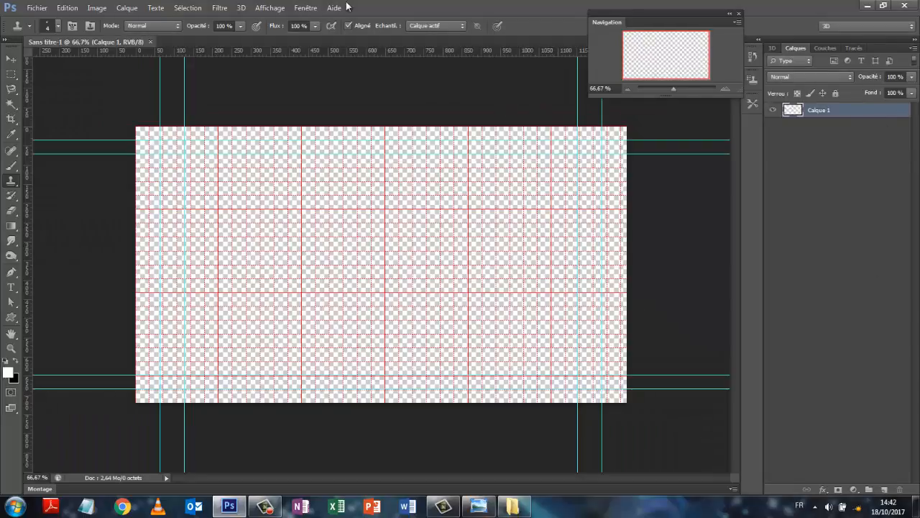
click(270, 7)
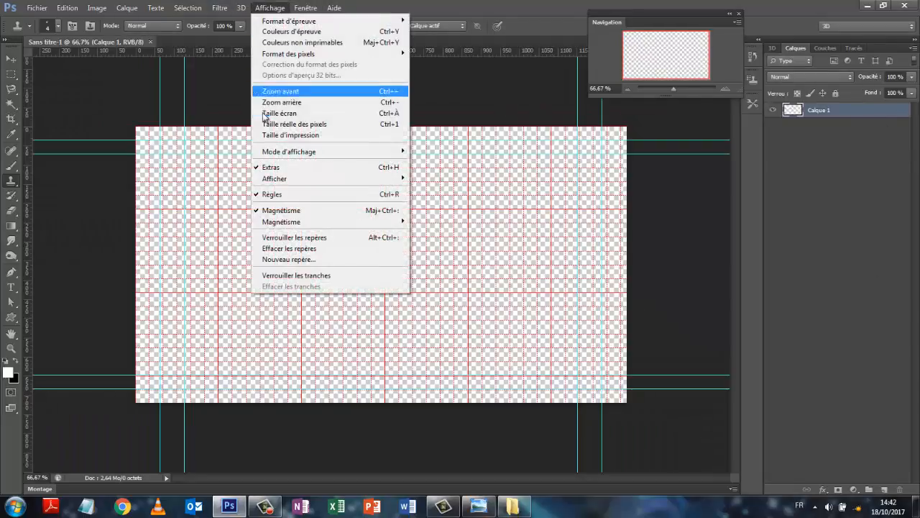
click(271, 167)
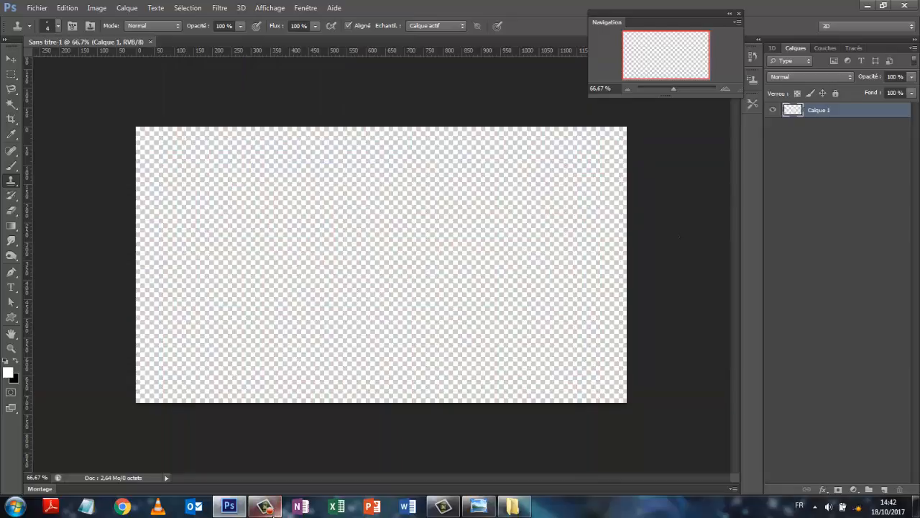
- Place 1e5fc961-6c3c-4a5a-b207-83f15c1b212a.jpg from the planches folder in the document and enlarge it to about 362%
click(512, 507)
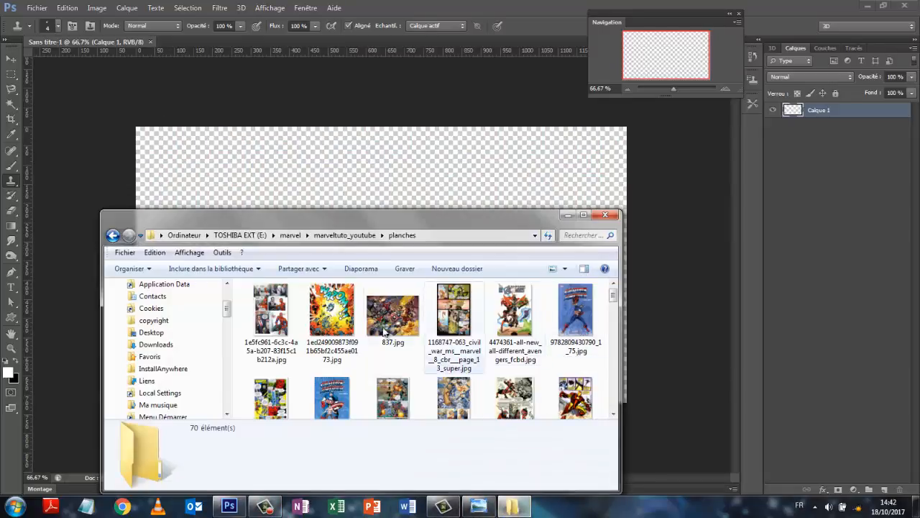
drag(277, 308, 338, 161)
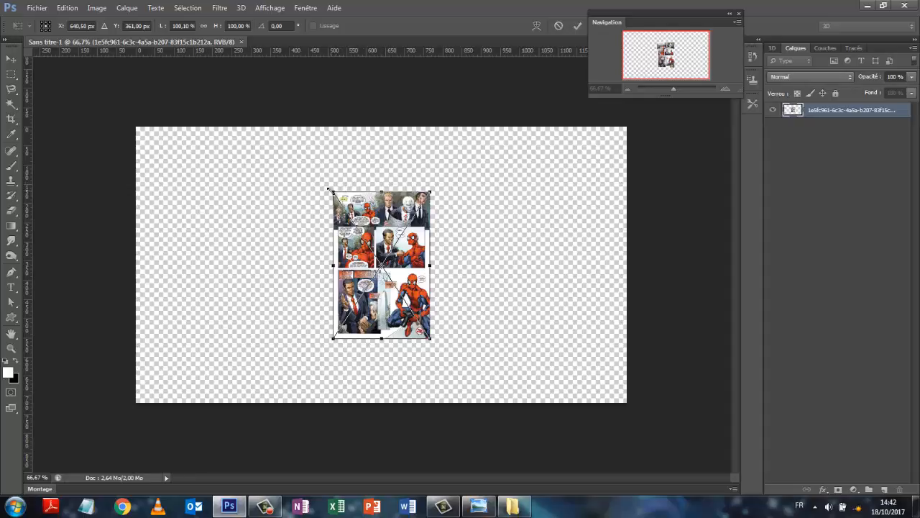
drag(330, 191, 225, 26)
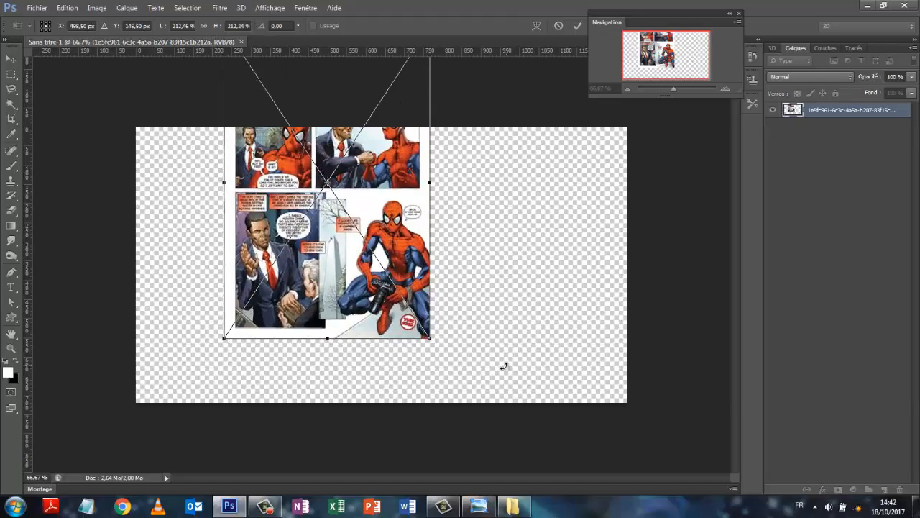
drag(428, 339, 576, 471)
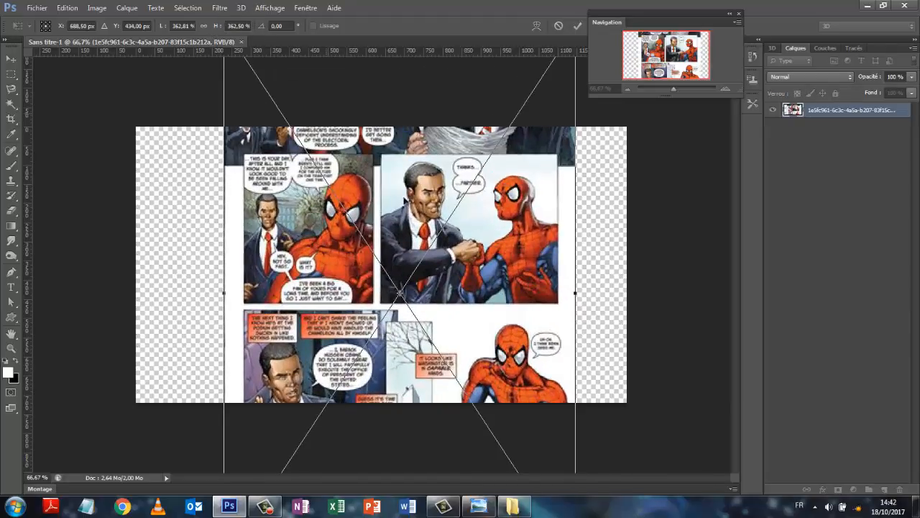
- Enlarge the placed page to about 734% and position it so the lower Spider-Man panel fills the canvas
drag(676, 88, 671, 89)
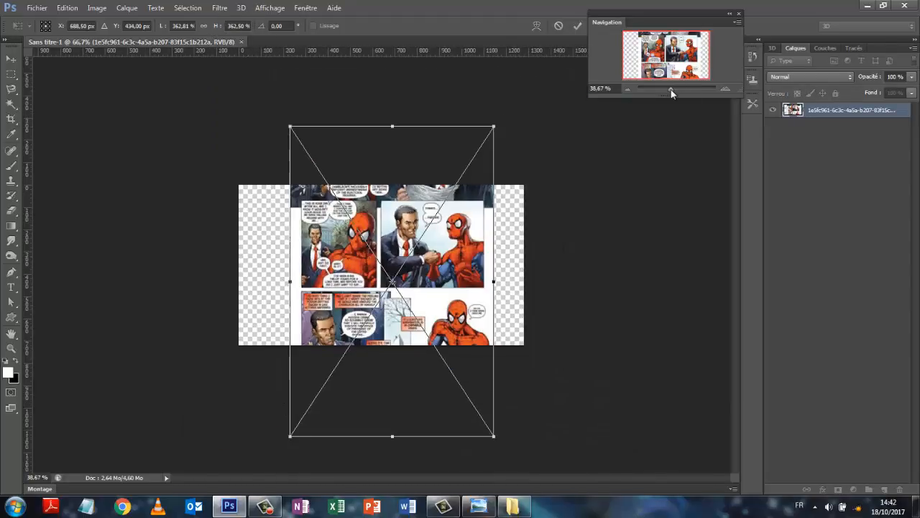
drag(272, 107, 184, 29)
drag(493, 435, 566, 515)
drag(432, 244, 433, 156)
drag(566, 459, 612, 515)
drag(464, 284, 395, 243)
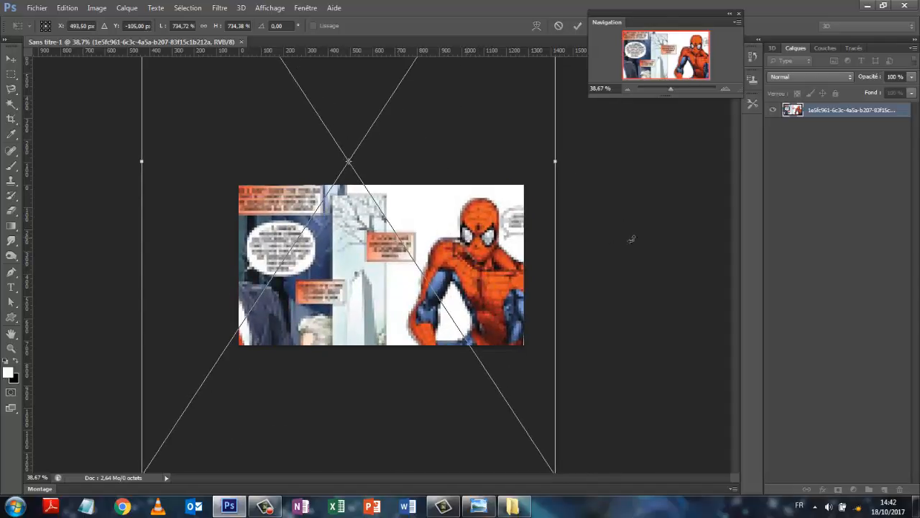
- Commit the placed image's transformation and rasterize its layer
click(579, 29)
key(s)
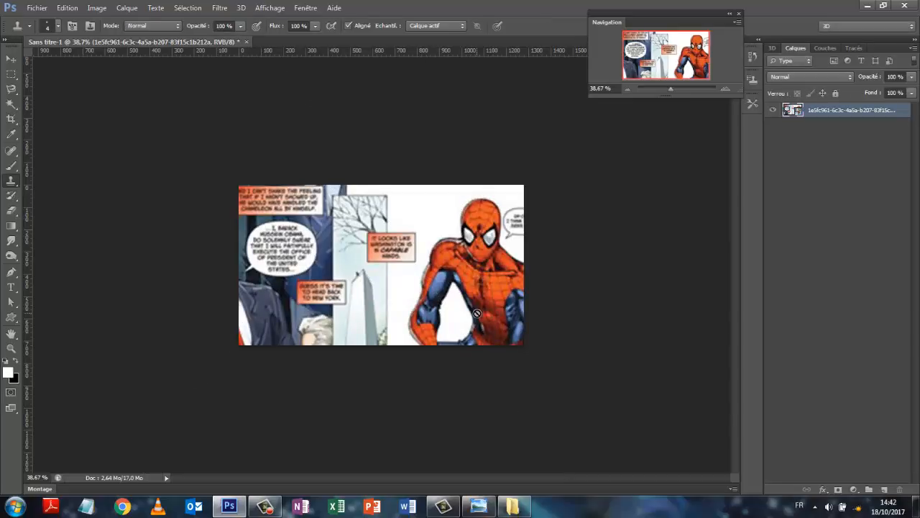
right_click(808, 111)
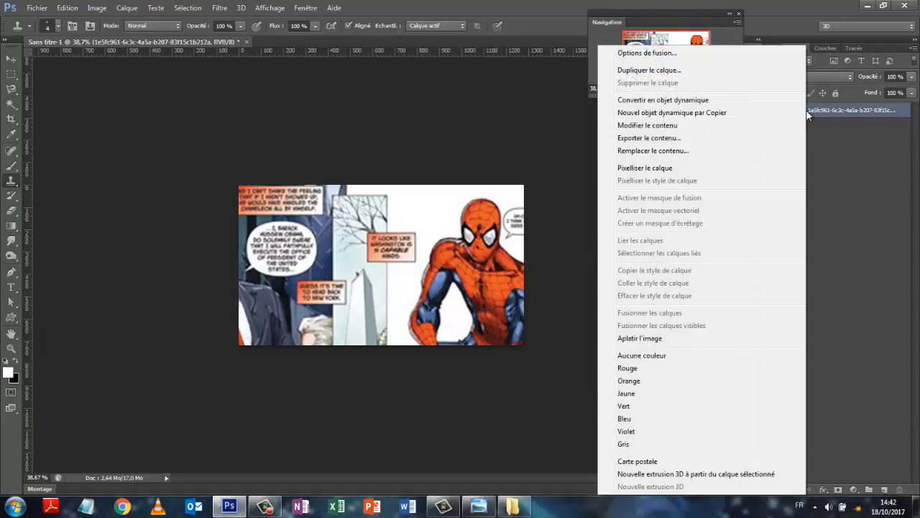
click(645, 169)
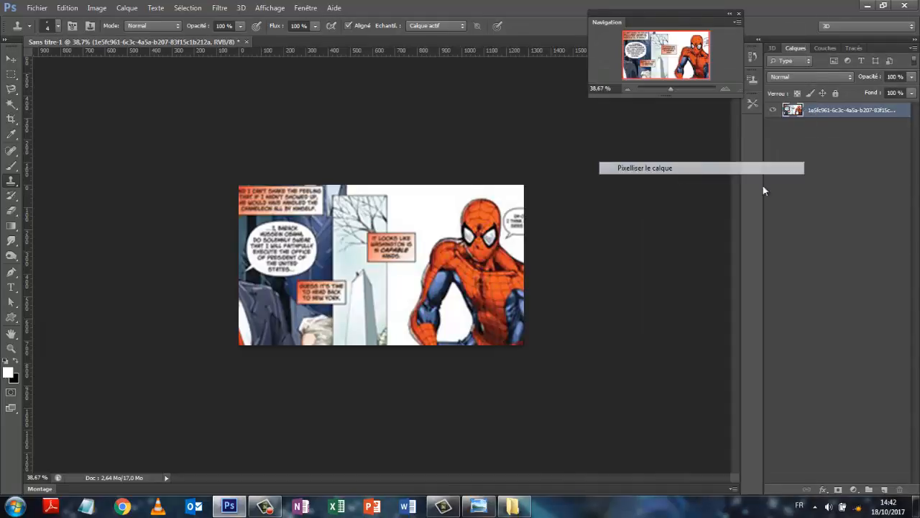
click(98, 8)
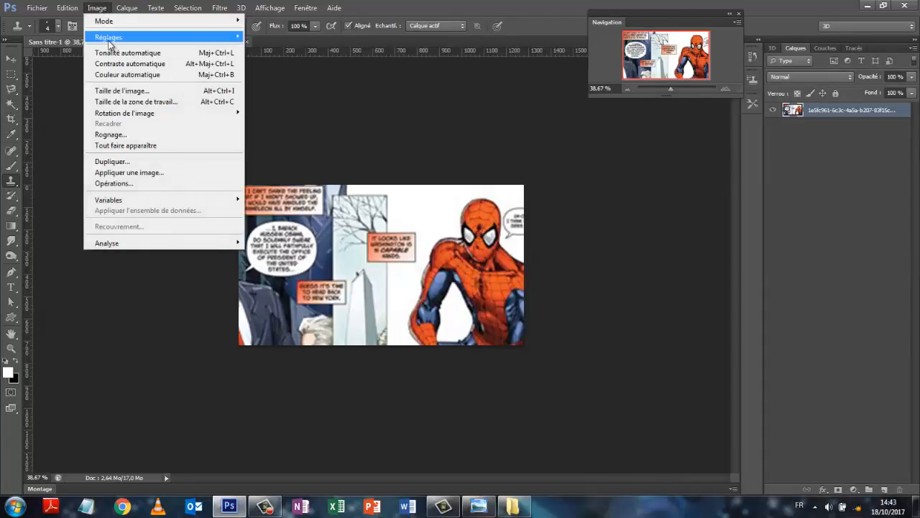
mouse_move(115, 39)
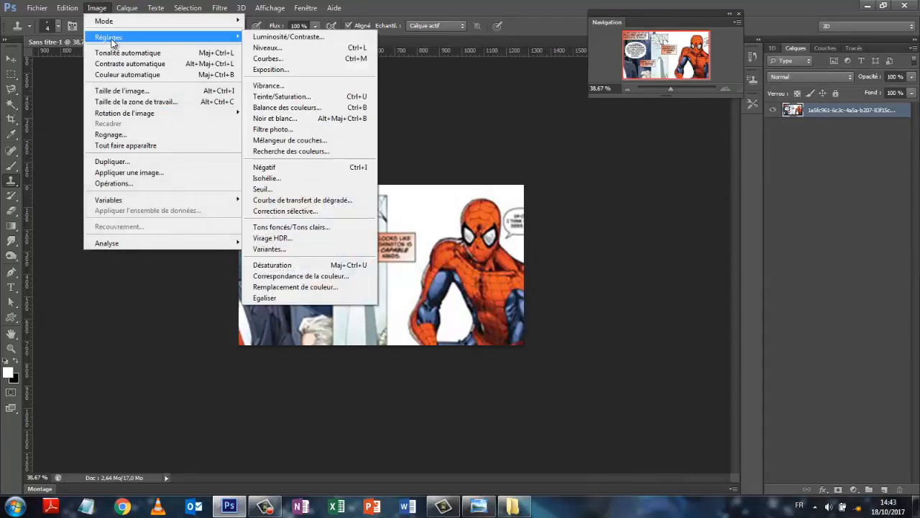
click(299, 101)
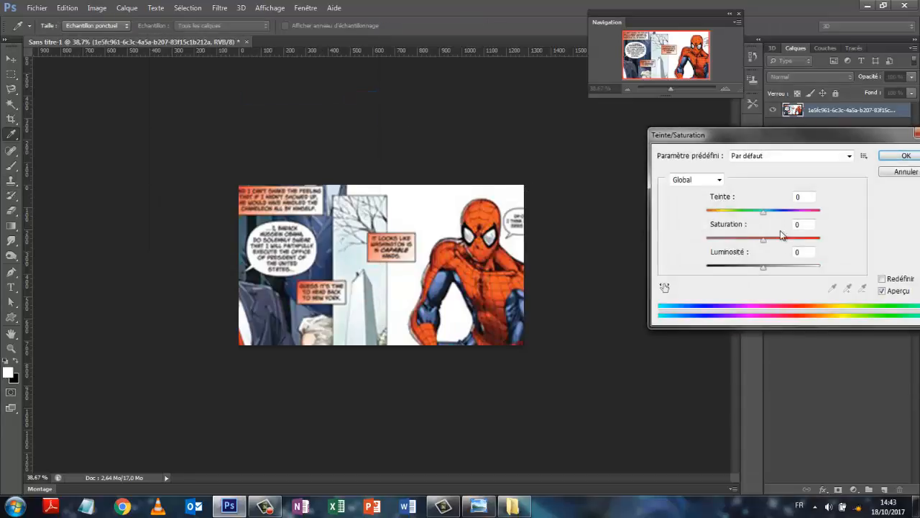
drag(768, 215, 801, 241)
mouse_move(767, 269)
mouse_down()
mouse_move(742, 269)
mouse_move(768, 269)
mouse_up()
mouse_move(765, 213)
mouse_down()
mouse_move(801, 213)
mouse_move(753, 216)
mouse_up()
click(768, 211)
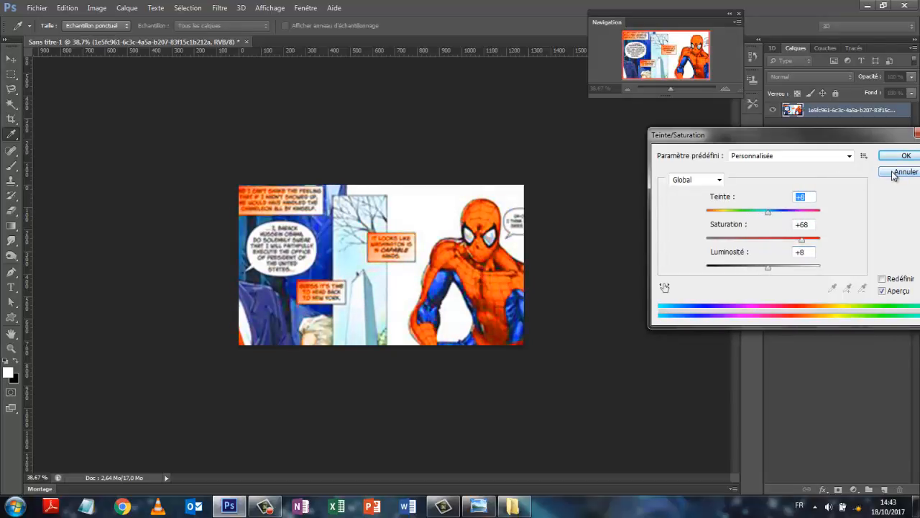
click(893, 173)
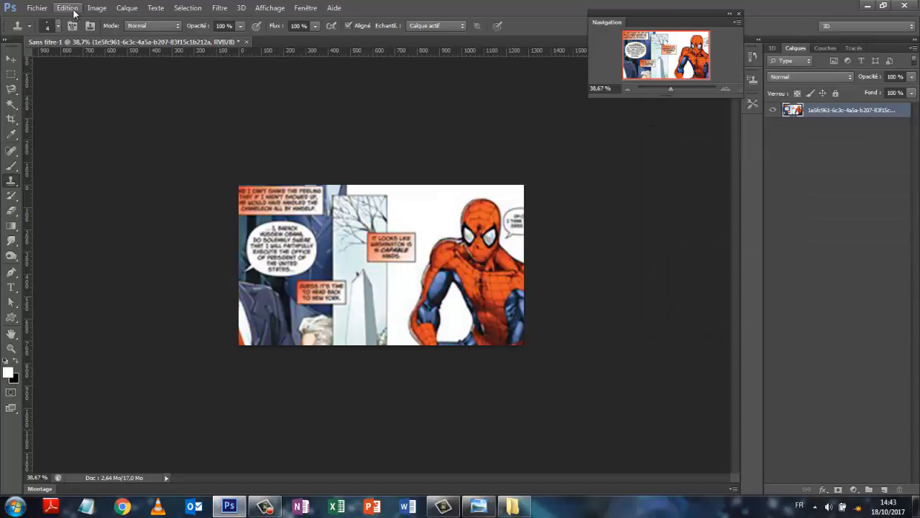
- Set the comic layer's midtone Color Balance to +74 red, +52 green and -92 toward yellow
click(97, 8)
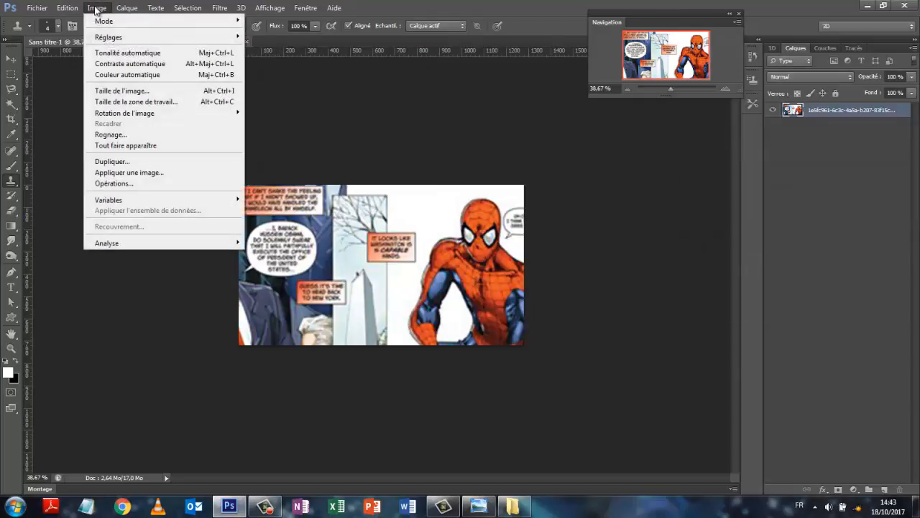
mouse_move(113, 36)
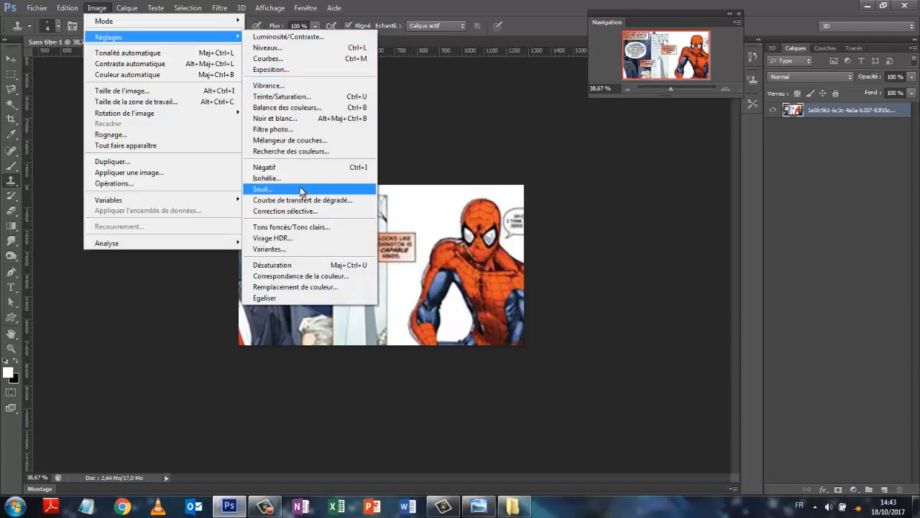
click(274, 107)
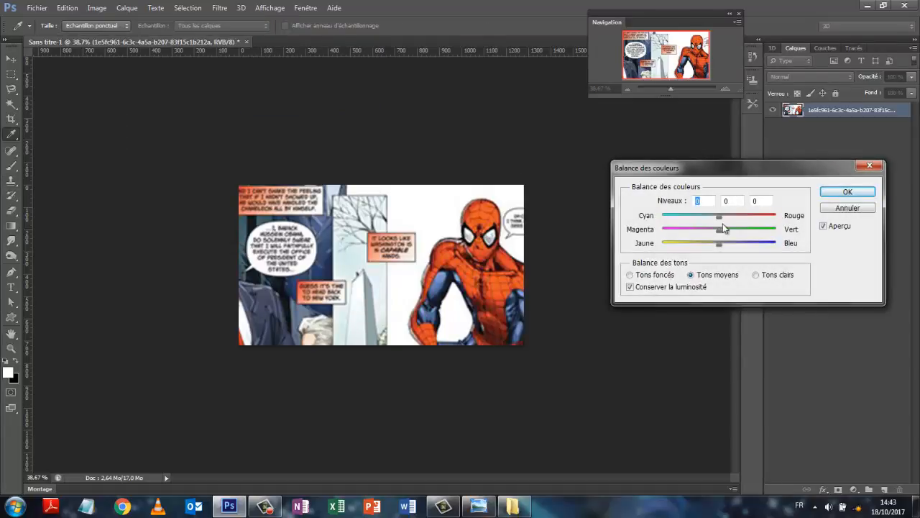
drag(719, 216, 662, 242)
drag(662, 241, 667, 241)
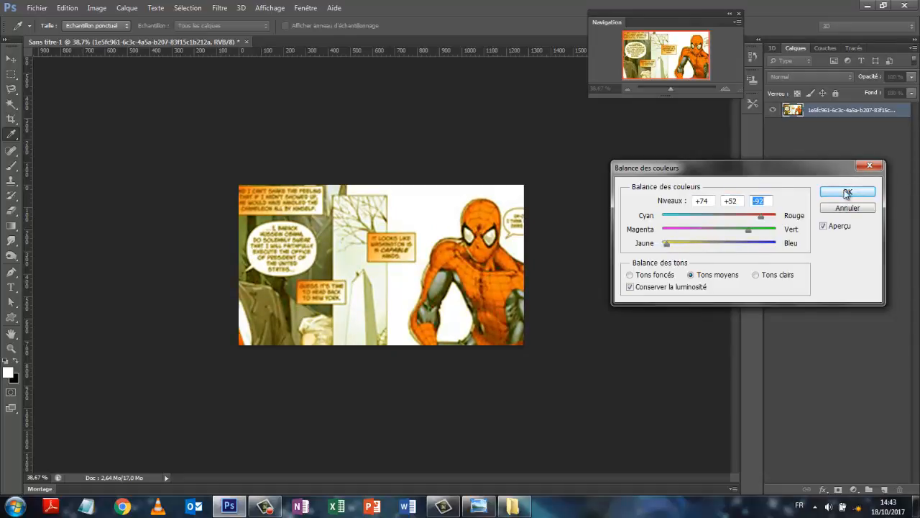
- Turn off luminosity preservation, set the highlights to about +51 red and +11 green, and apply the Color Balance
click(630, 287)
click(755, 275)
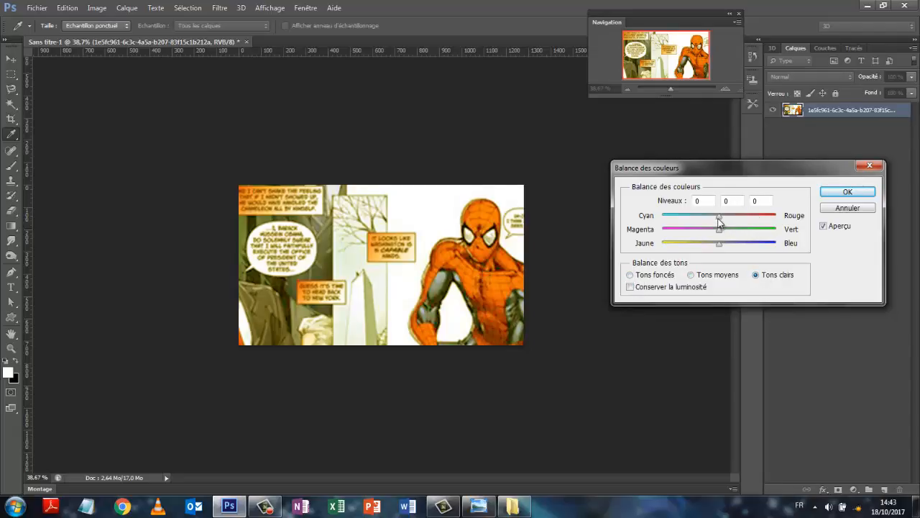
mouse_move(719, 216)
mouse_down()
mouse_move(756, 217)
mouse_move(726, 231)
mouse_up()
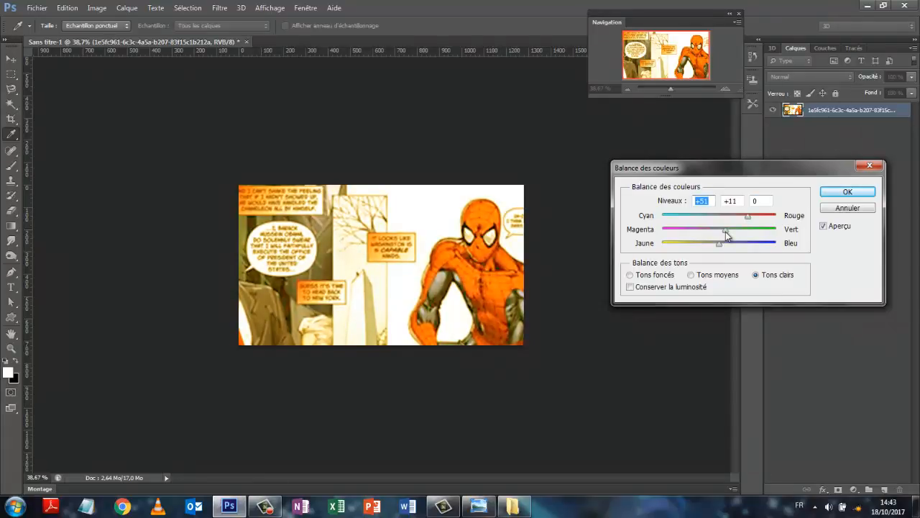
click(847, 191)
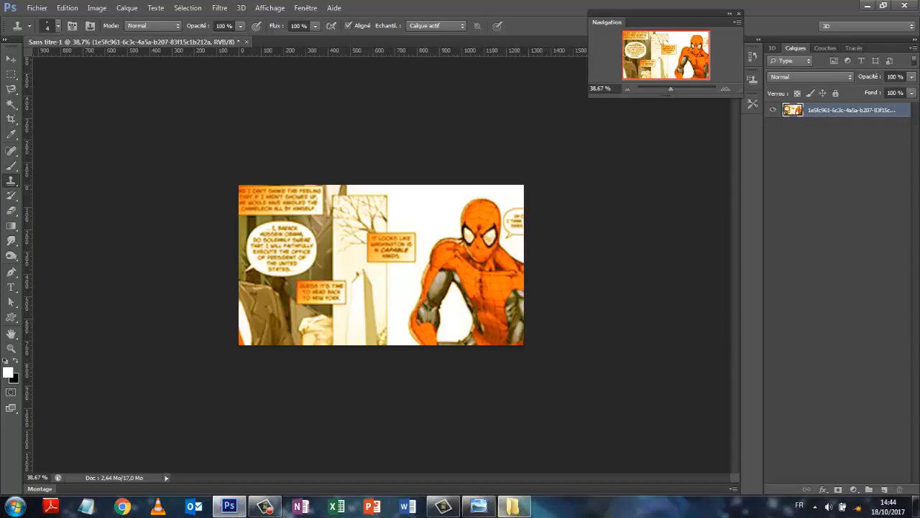
- Place the 4474361 Avengers cover from the planches folder, enlarged to about 241%, so its upper group of heroes fills the canvas
click(509, 512)
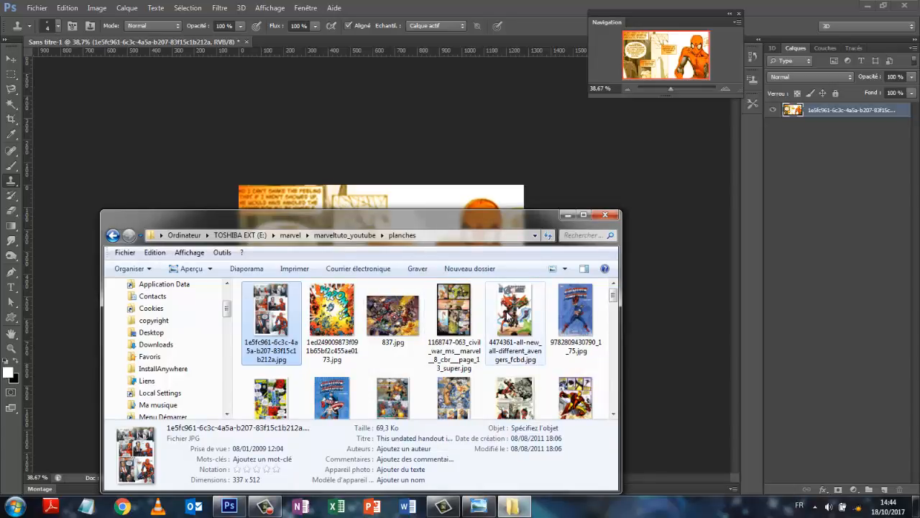
drag(515, 313, 398, 152)
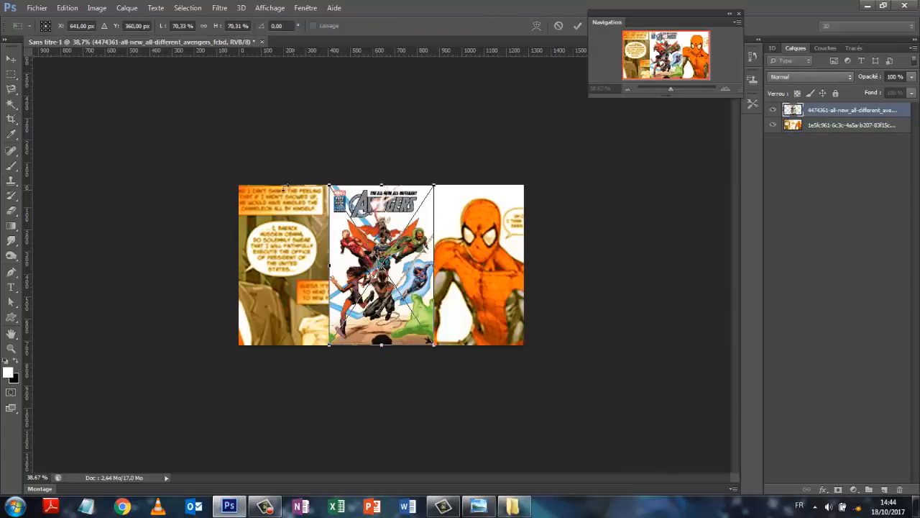
drag(325, 184, 252, 69)
drag(433, 346, 572, 511)
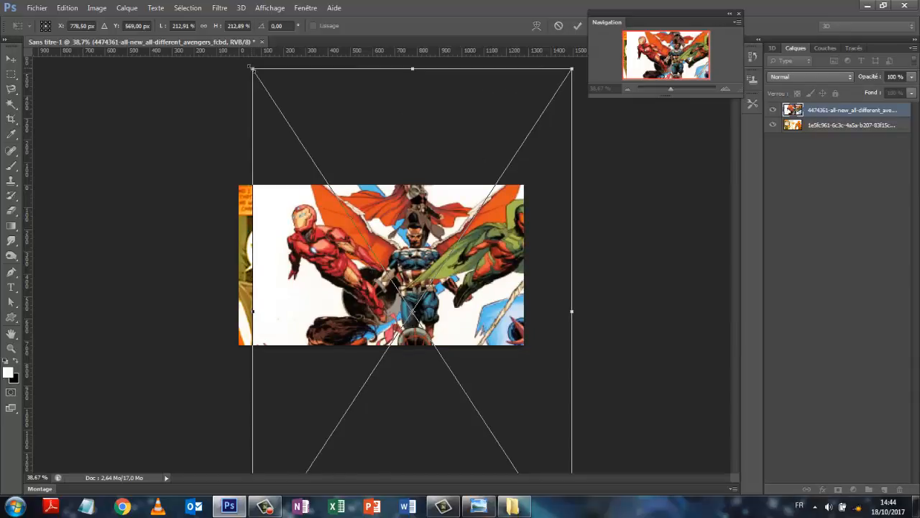
drag(251, 68, 210, 10)
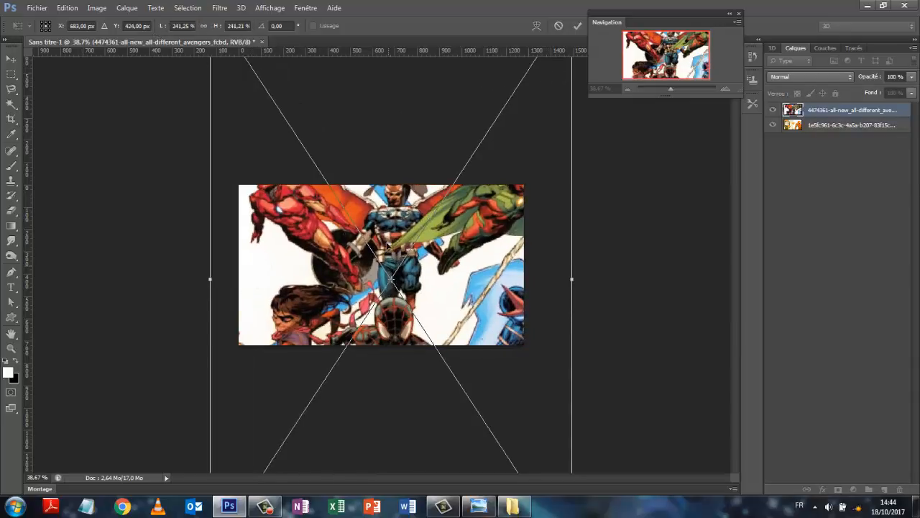
drag(394, 220, 371, 243)
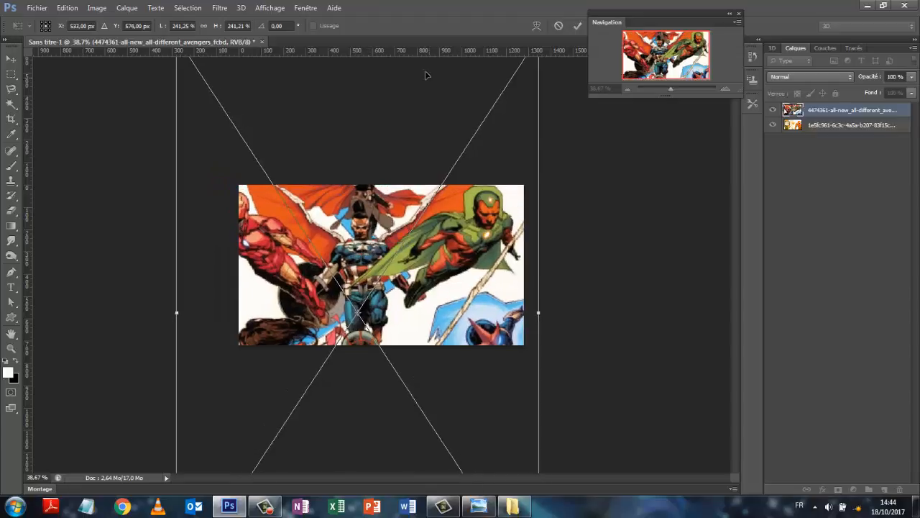
- Commit the Avengers cover's transformation and rasterize its layer
click(576, 27)
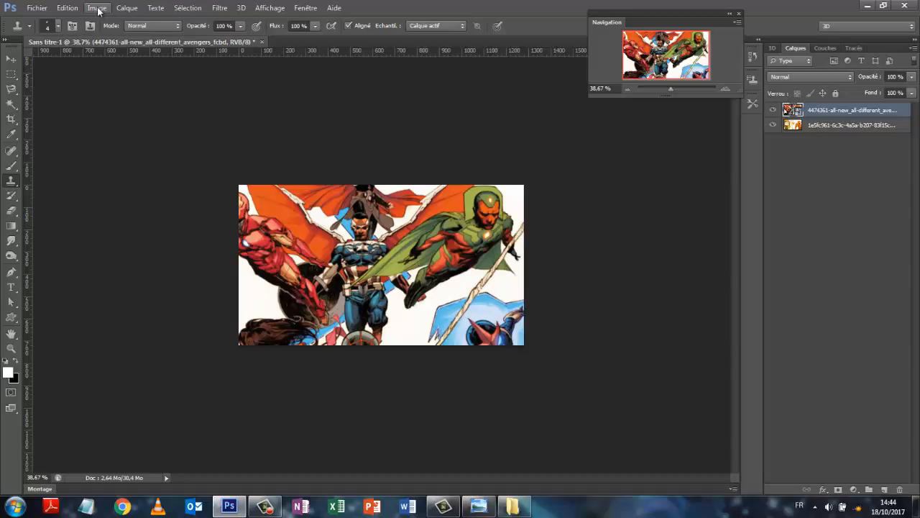
click(124, 9)
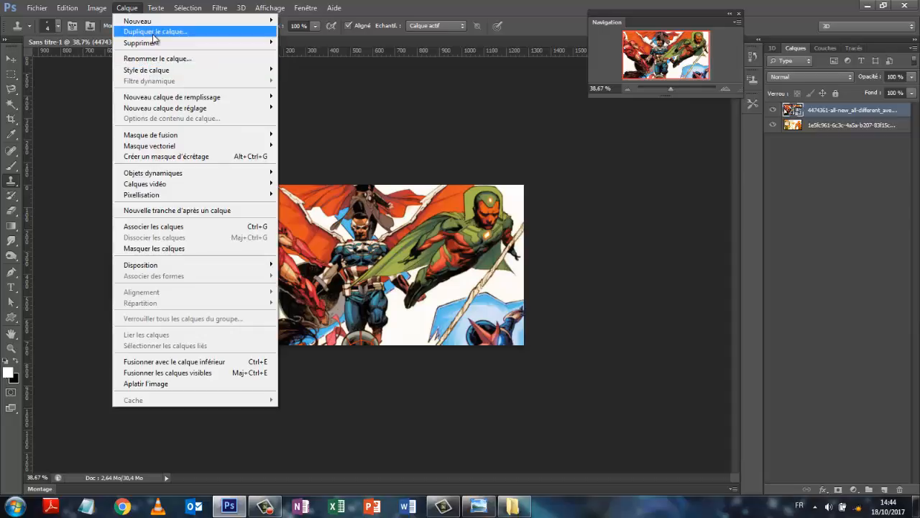
mouse_move(96, 13)
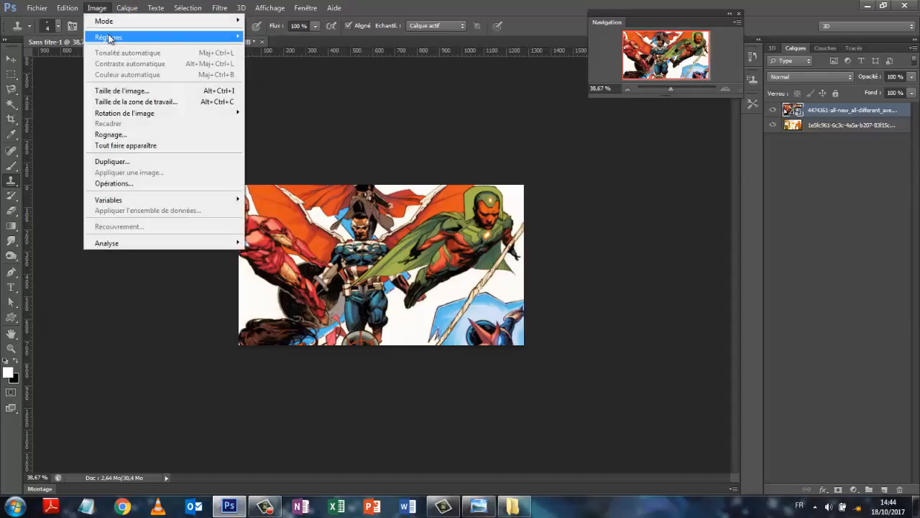
mouse_move(111, 37)
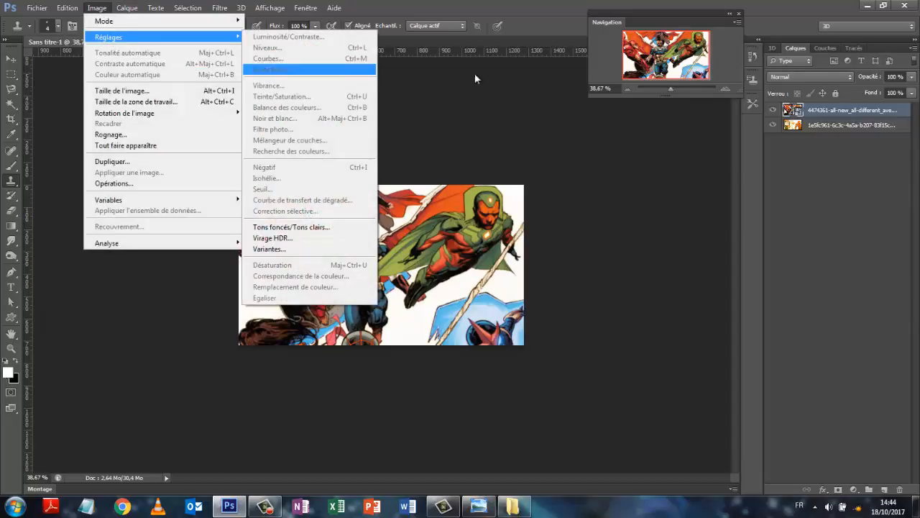
right_click(846, 112)
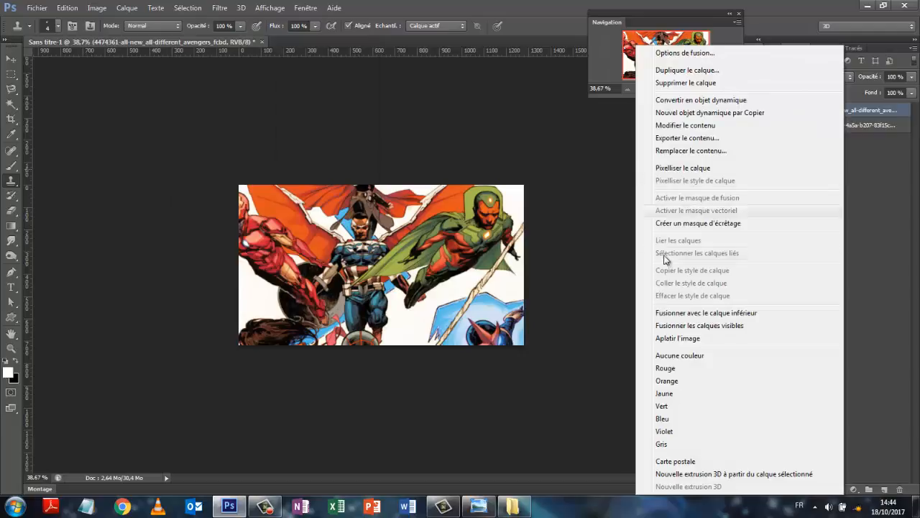
click(683, 168)
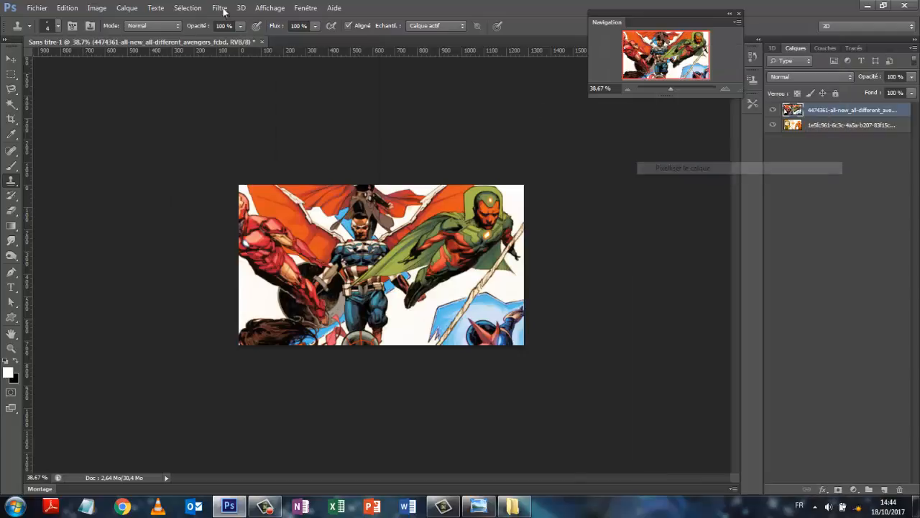
- Apply a highlights Color Balance of +99 red, +41 green and -82 toward yellow to the Avengers layer
click(97, 8)
mouse_move(99, 42)
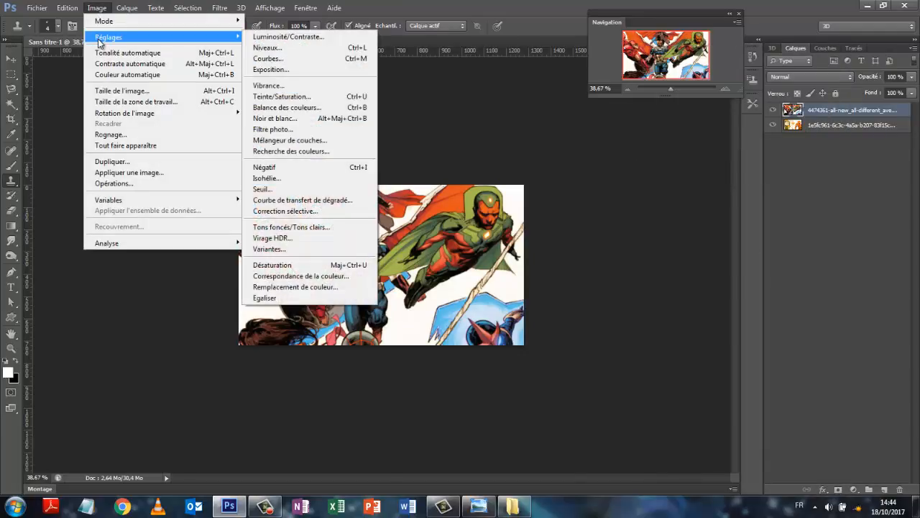
click(273, 108)
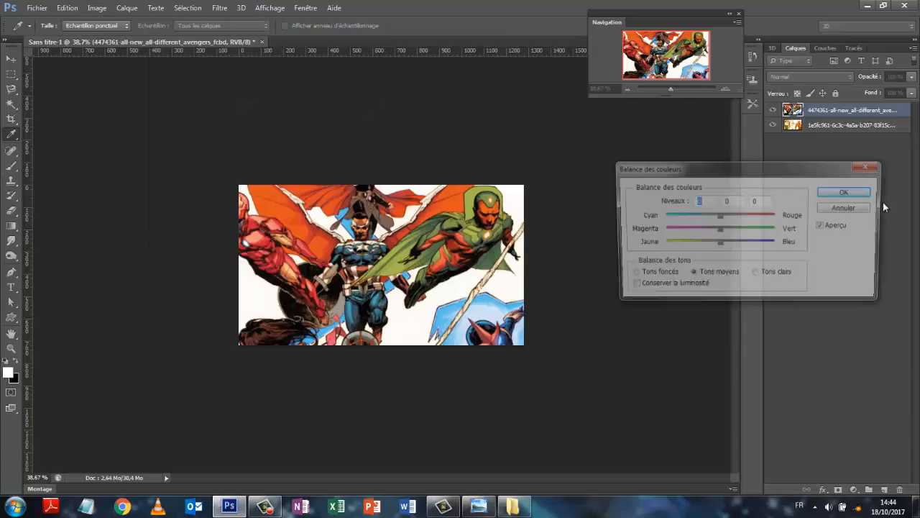
click(758, 276)
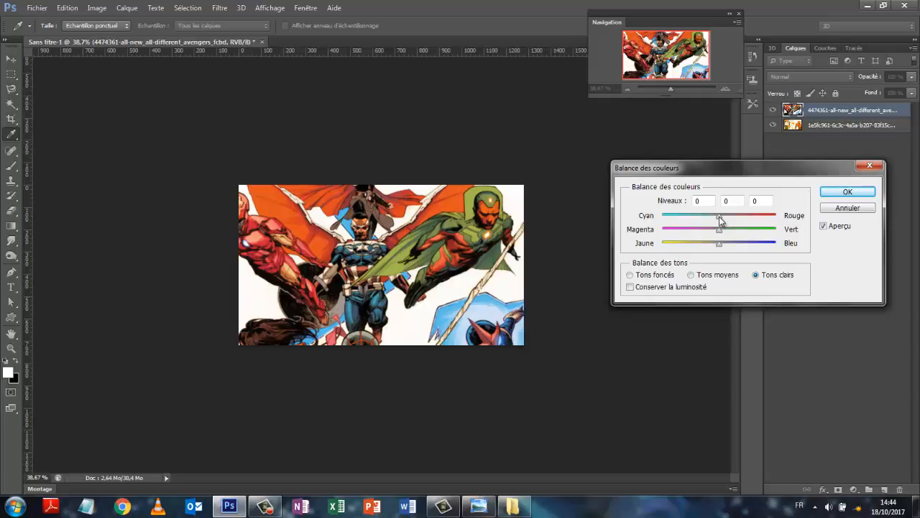
drag(719, 216, 775, 215)
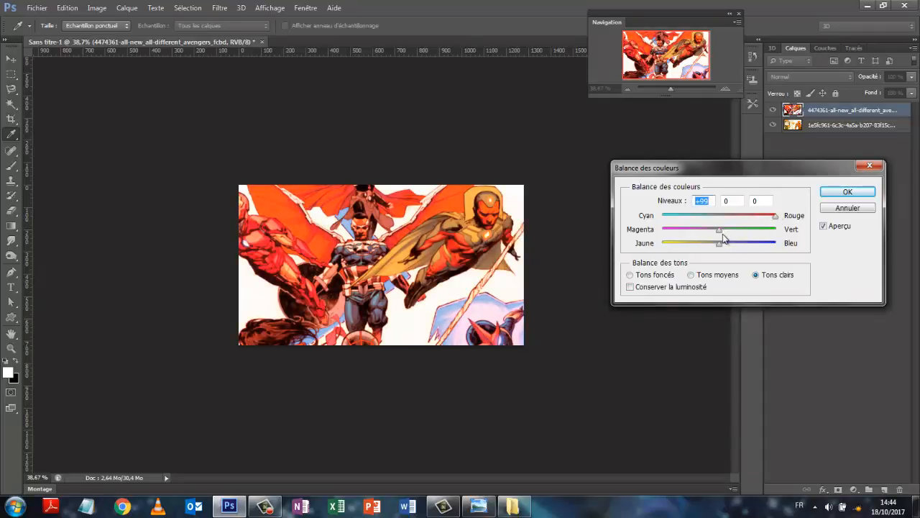
drag(721, 231, 672, 245)
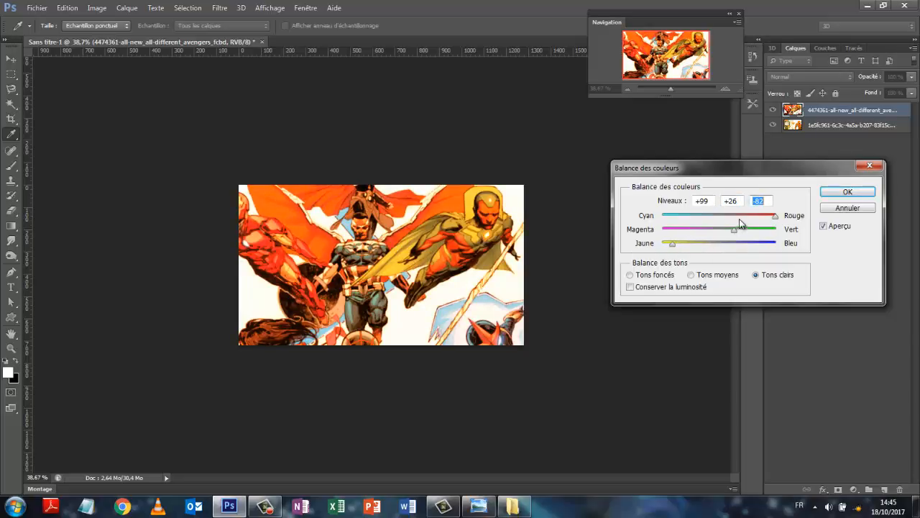
mouse_move(745, 230)
mouse_down()
mouse_move(752, 235)
mouse_move(725, 238)
mouse_move(741, 243)
mouse_up()
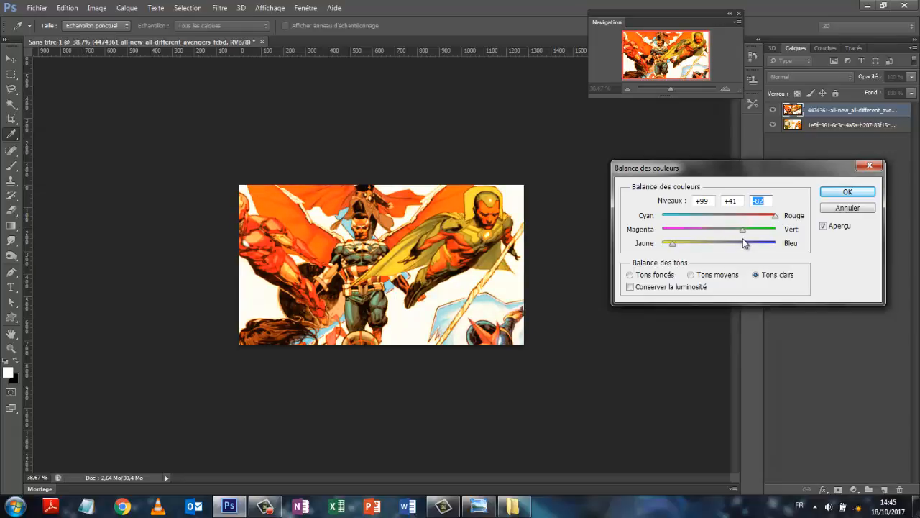
click(845, 192)
key(s)
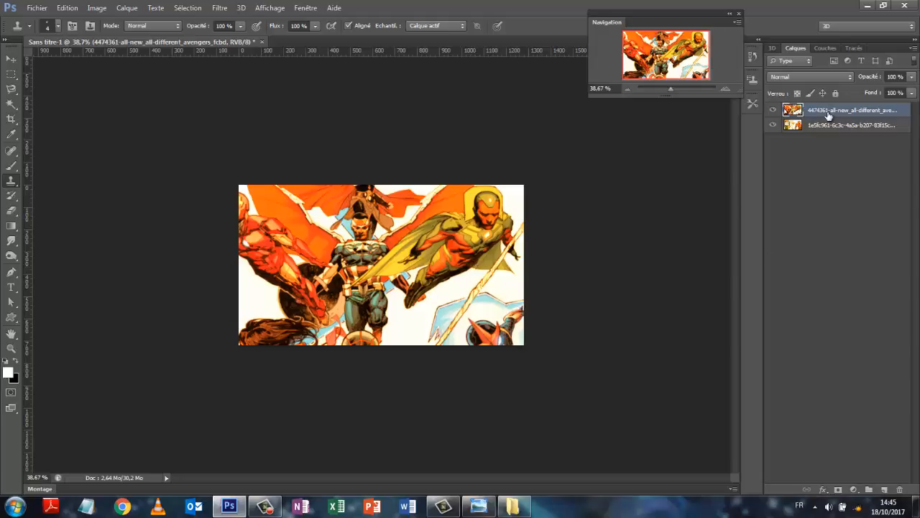
- Place the Iron Man page Anthony_Stark_(Earth-9119)_0001.jpg from the planches folder onto the canvas
click(511, 509)
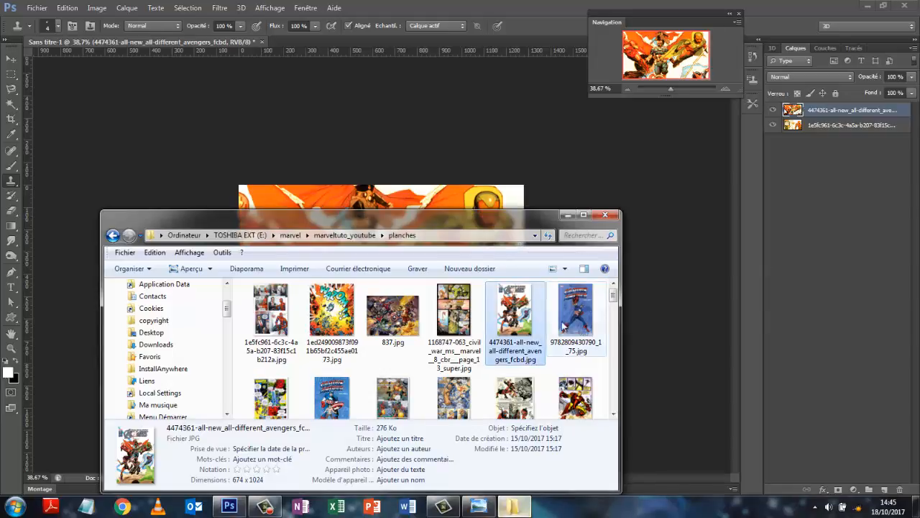
click(575, 400)
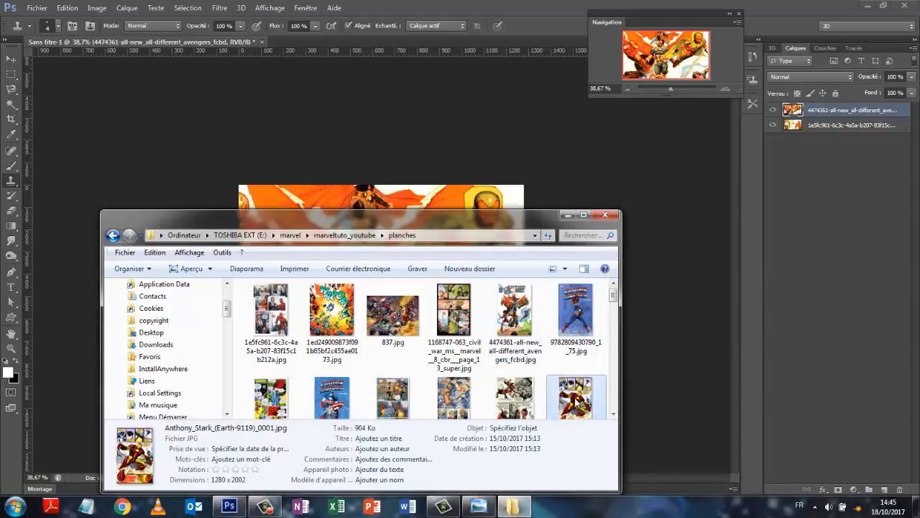
drag(565, 368, 408, 162)
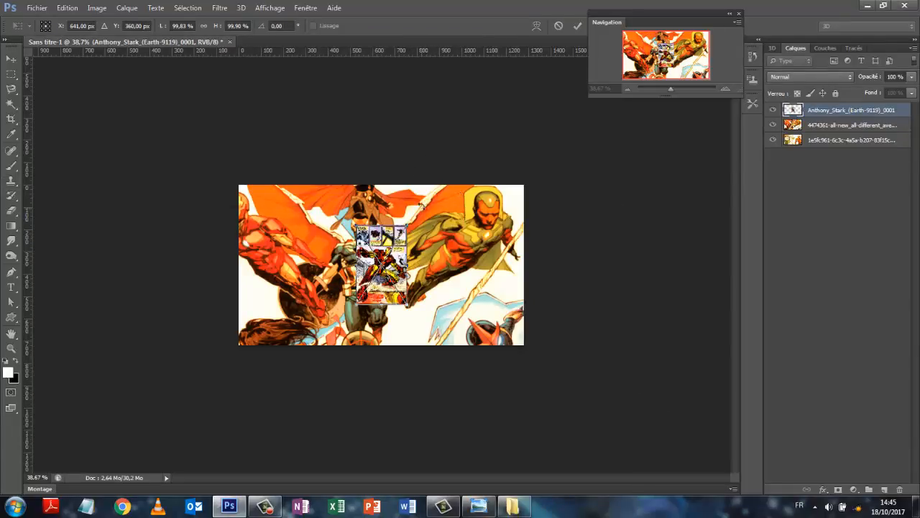
- Enlarge the Iron Man page to about 700% and position it so the armoured torso fills the canvas
drag(408, 225, 498, 82)
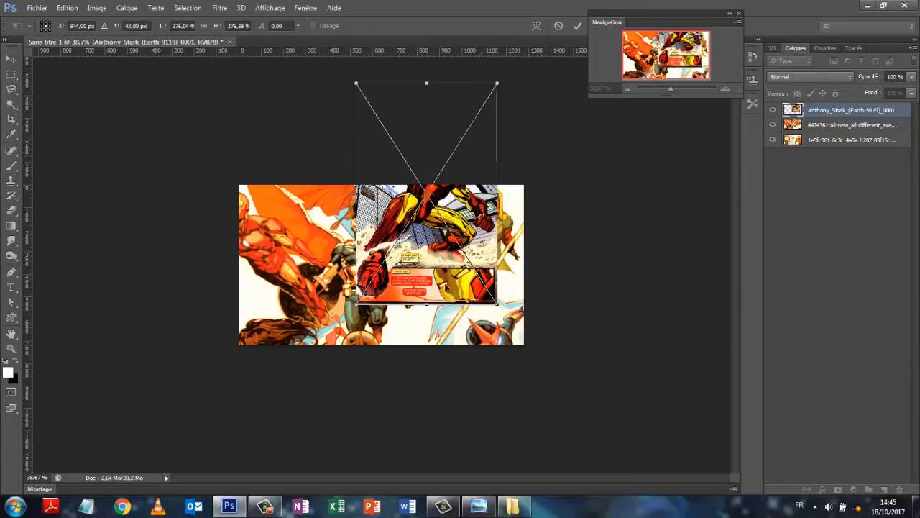
drag(364, 310, 230, 439)
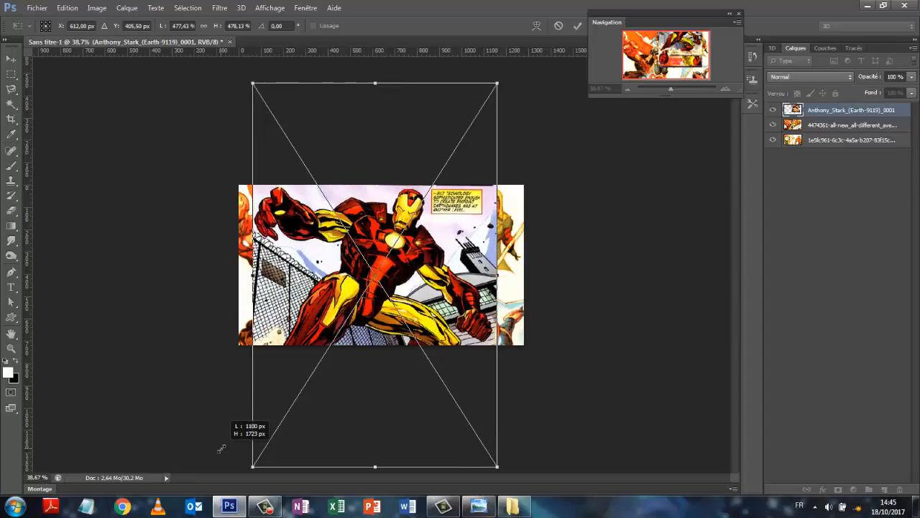
drag(498, 82, 618, 29)
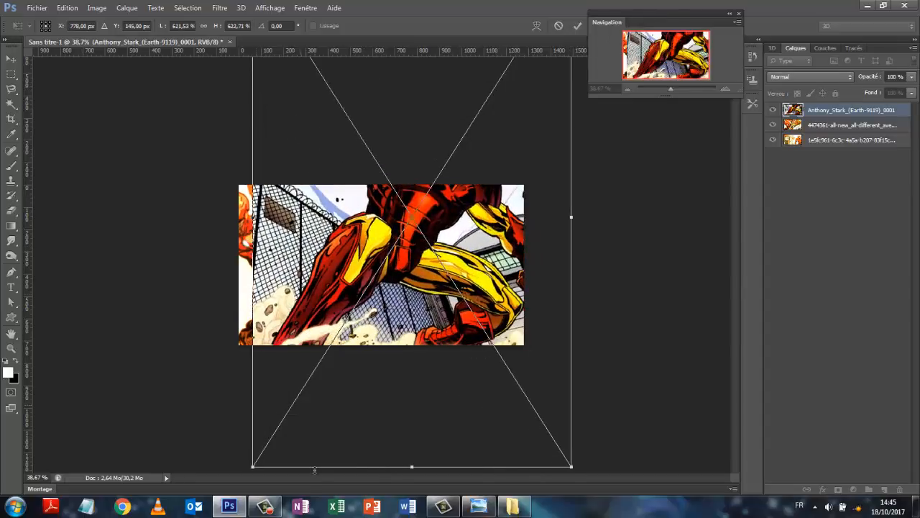
drag(253, 466, 212, 504)
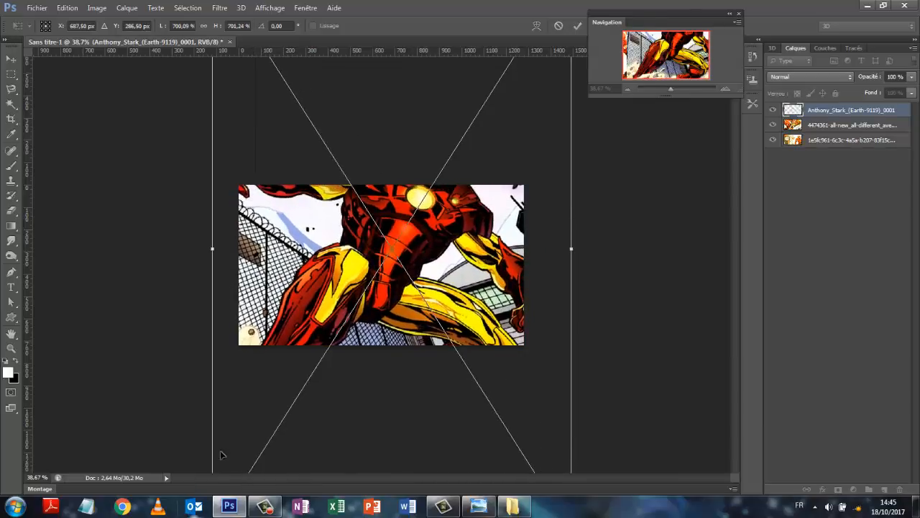
drag(376, 249, 357, 270)
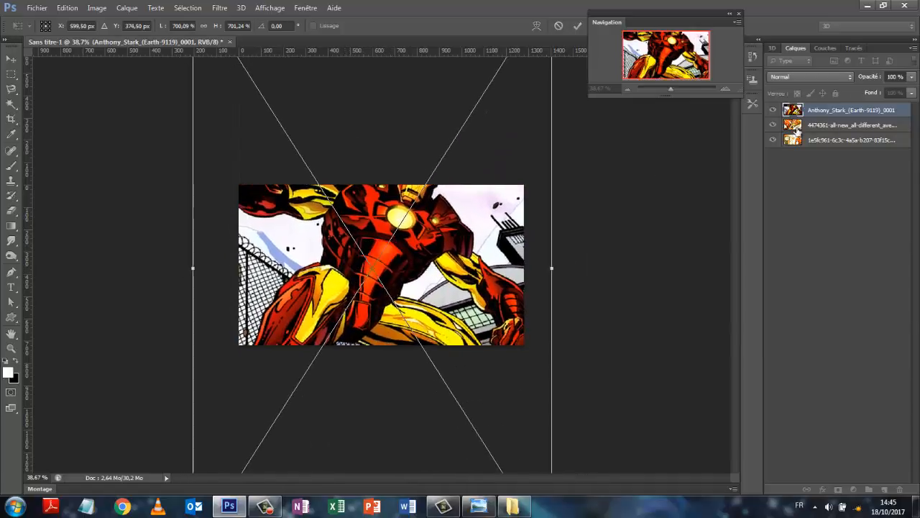
- Commit the Iron Man page's transformation and rasterize its layer
click(578, 25)
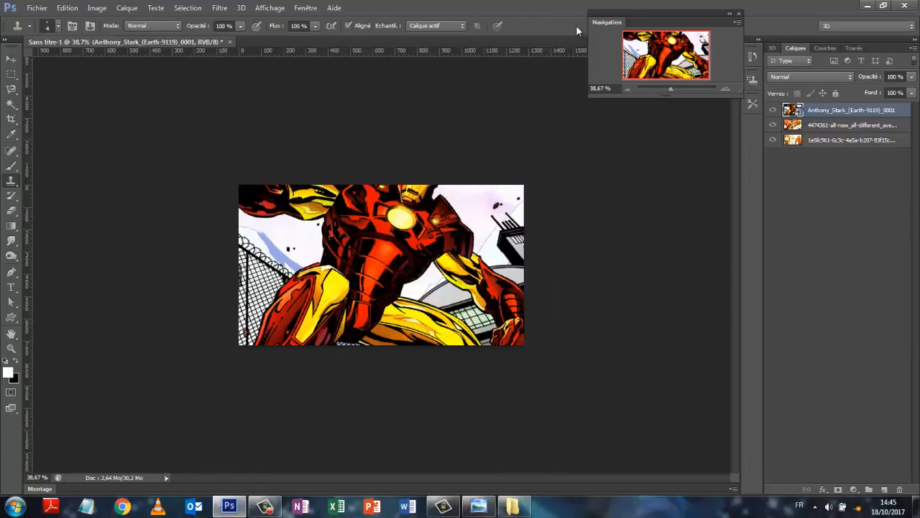
right_click(843, 110)
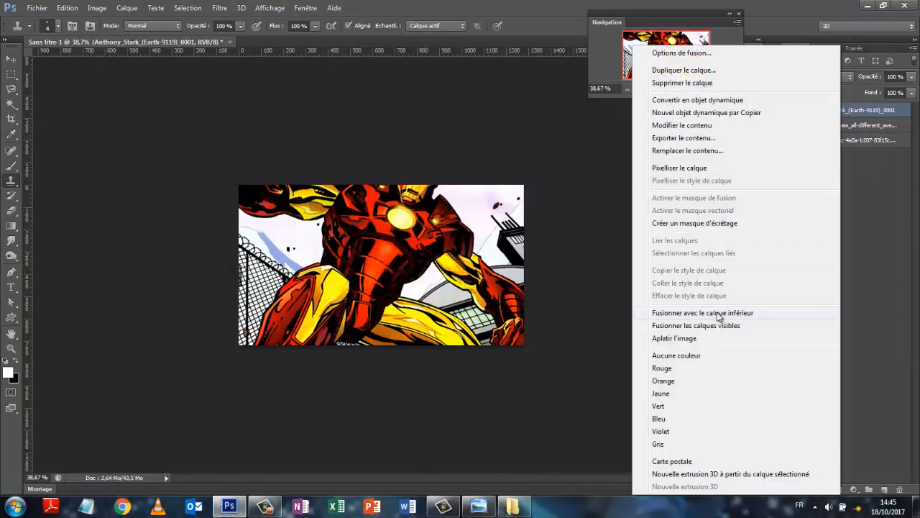
click(680, 172)
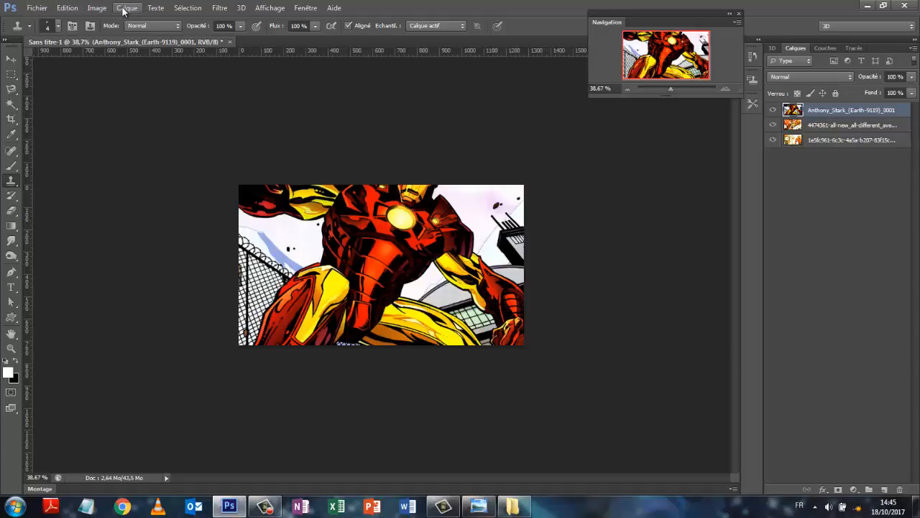
- Set the Iron Man layer's midtone Color Balance to +100 red, -40 toward magenta and -13 toward yellow
click(98, 8)
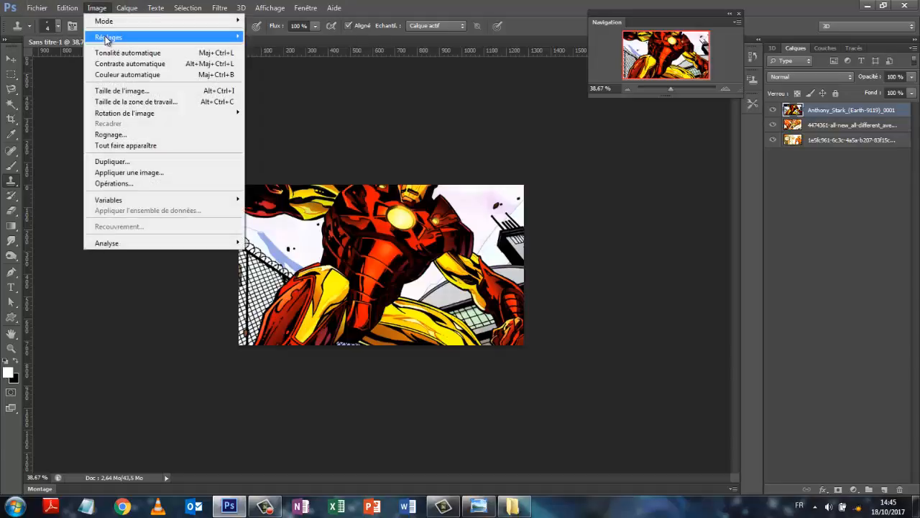
mouse_move(134, 39)
click(288, 108)
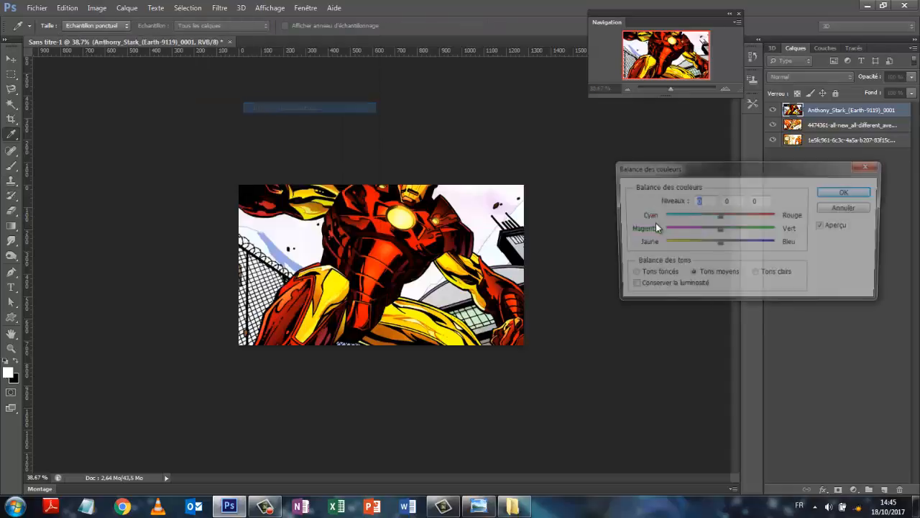
drag(719, 217, 779, 219)
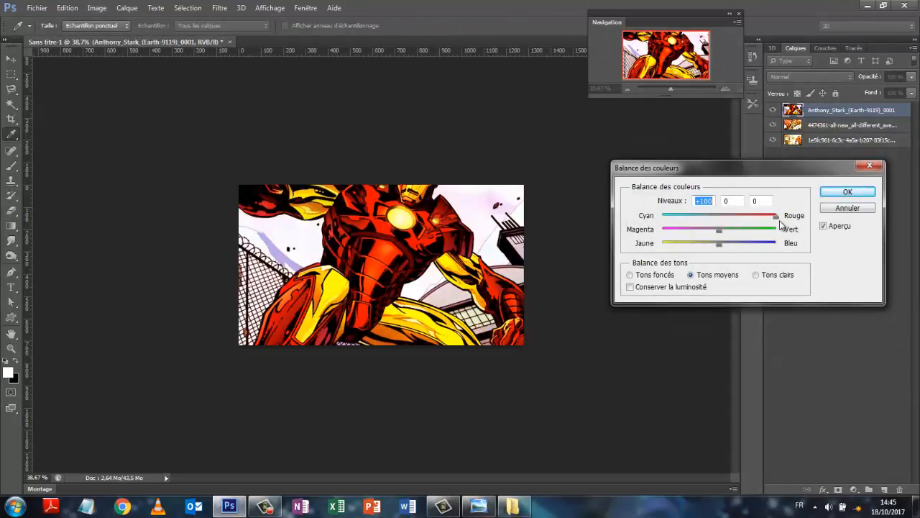
mouse_move(718, 231)
mouse_down()
mouse_move(757, 234)
mouse_move(695, 231)
mouse_move(666, 254)
mouse_move(835, 253)
mouse_move(757, 258)
mouse_move(717, 248)
mouse_up()
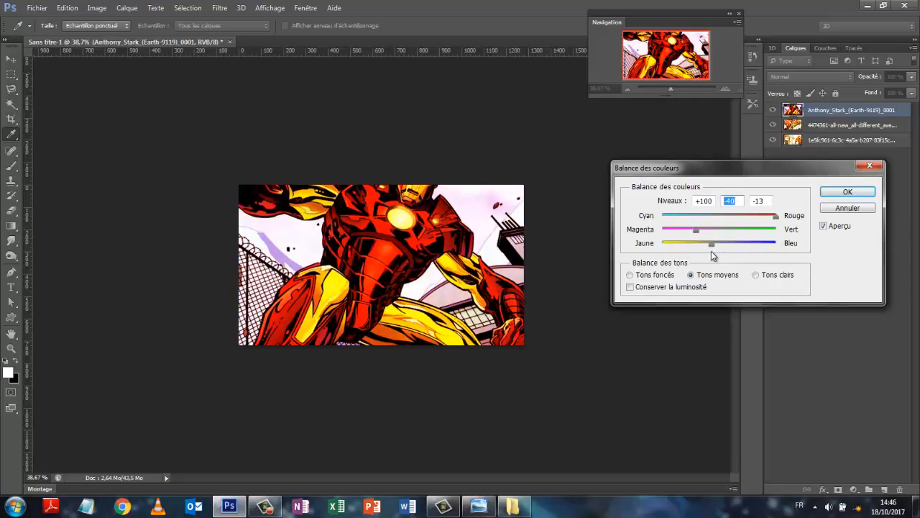
- Set the Iron Man layer's highlight Color Balance to +53 red, +72 green and -61 toward yellow, and apply the adjustment
click(760, 276)
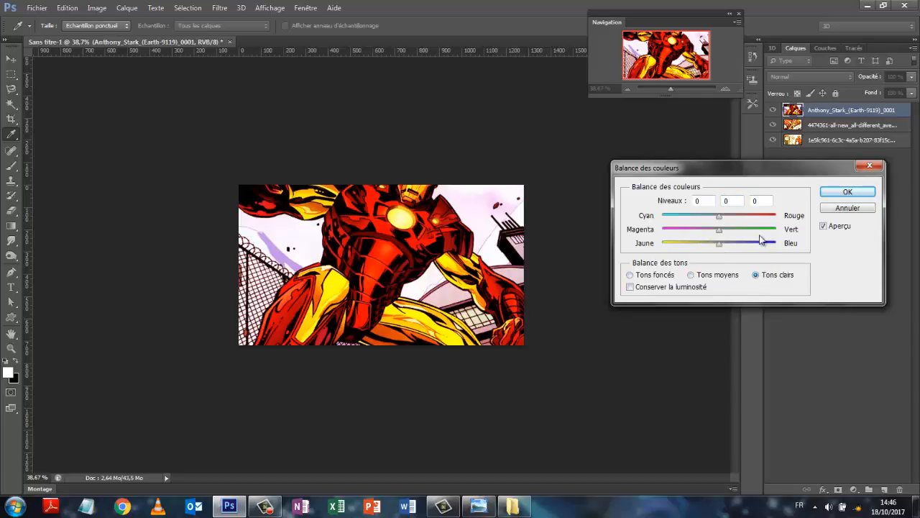
drag(720, 221, 763, 237)
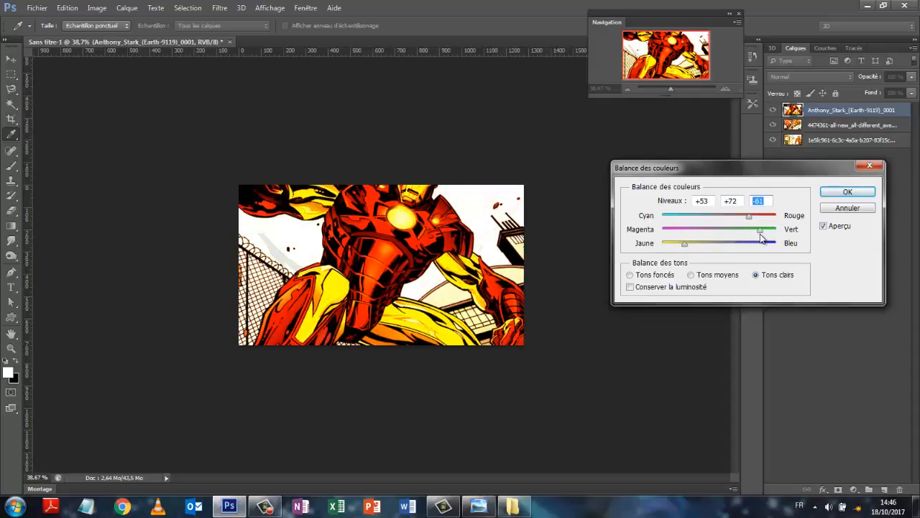
click(848, 191)
key(s)
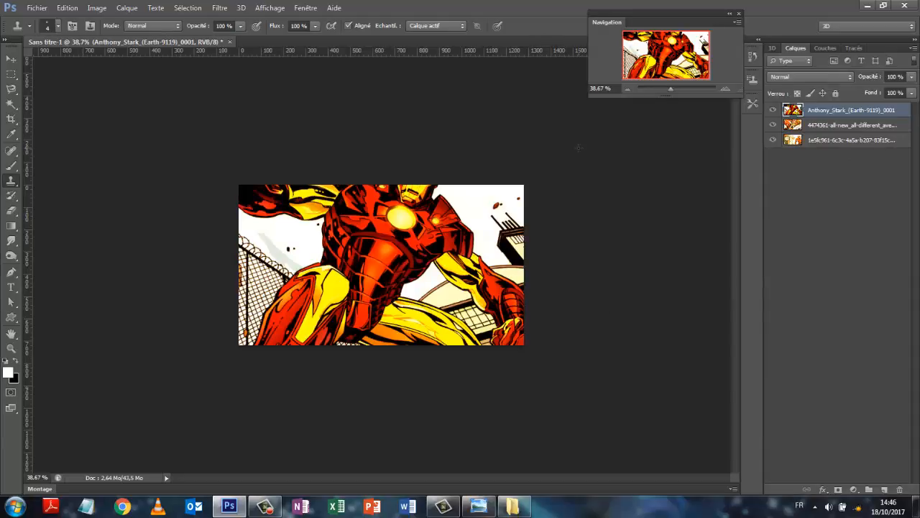
mouse_move(265, 506)
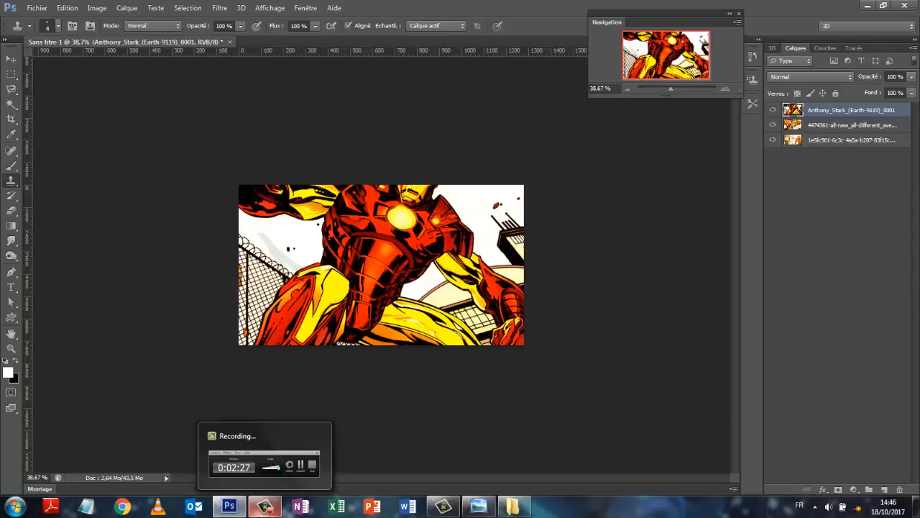
click(264, 507)
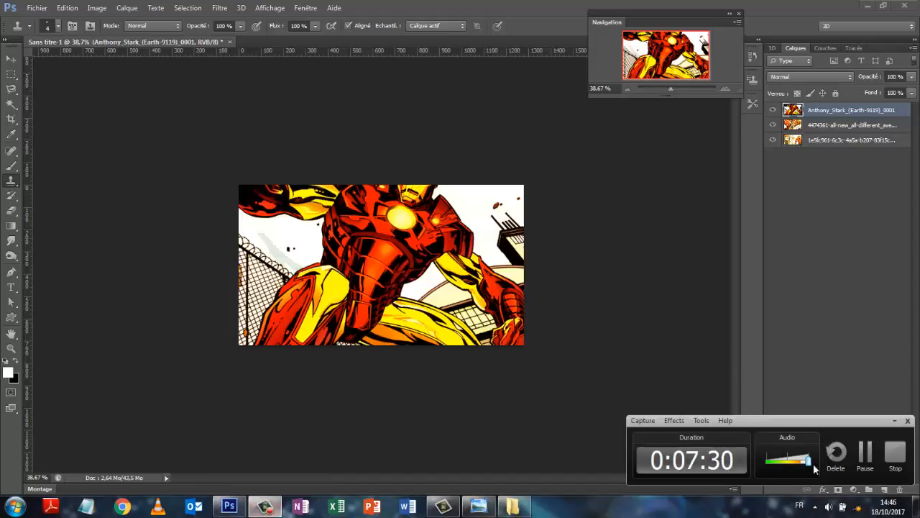
click(866, 460)
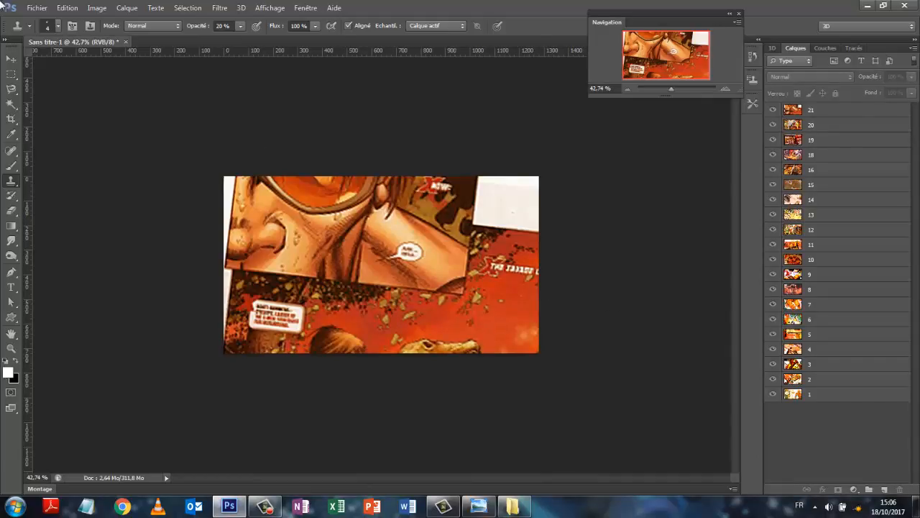
- Duplicate layer 1, keeping the copy directly above it, and hide every layer except the original layer 1
click(11, 59)
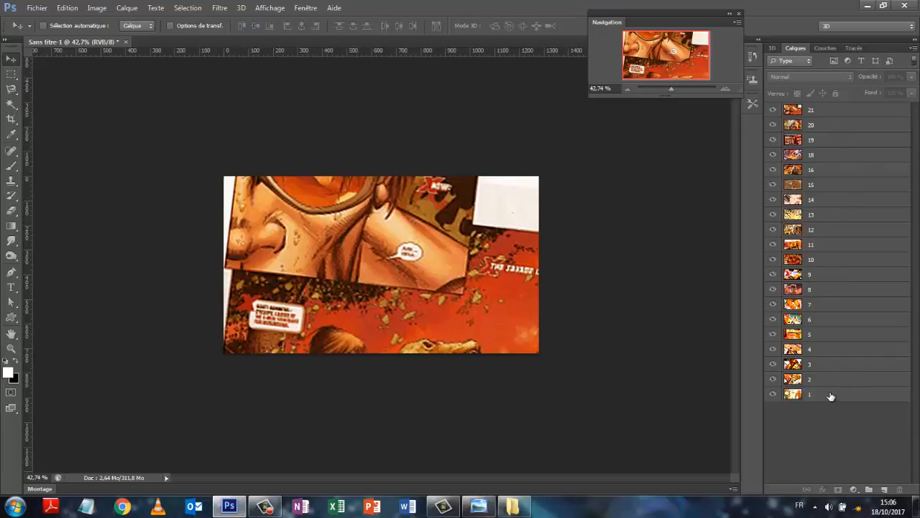
drag(830, 397, 886, 489)
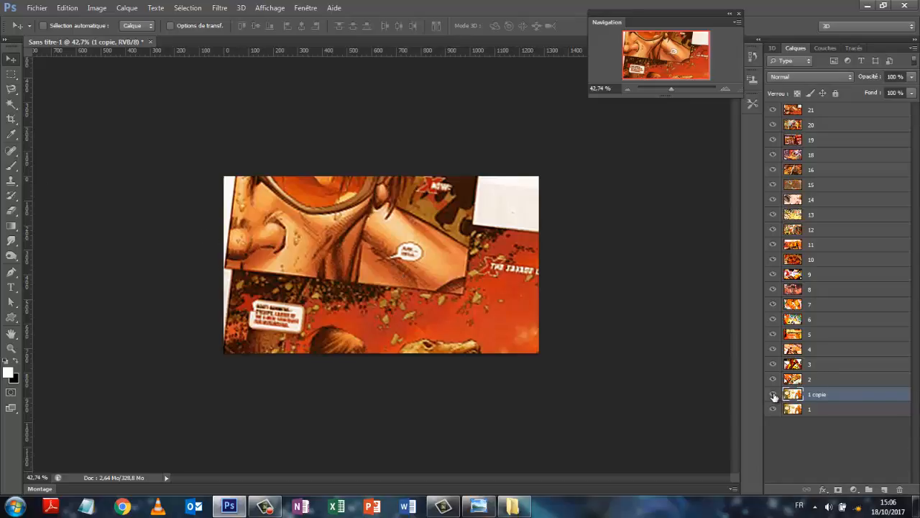
drag(773, 394, 773, 184)
drag(775, 153, 774, 106)
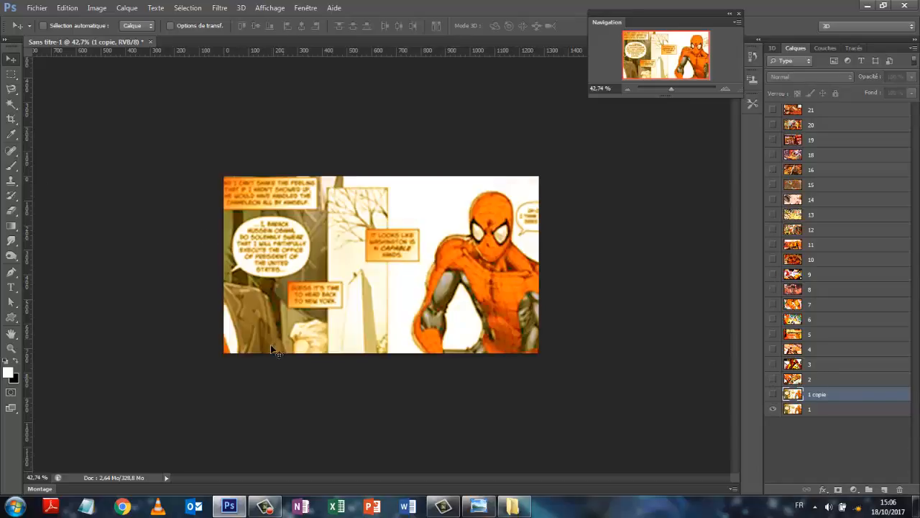
- Move layer 1's artwork down until the handshake panel with the two Spider-Man figures fills the canvas
mouse_move(381, 249)
mouse_down()
mouse_move(379, 296)
mouse_move(381, 265)
mouse_up()
click(828, 409)
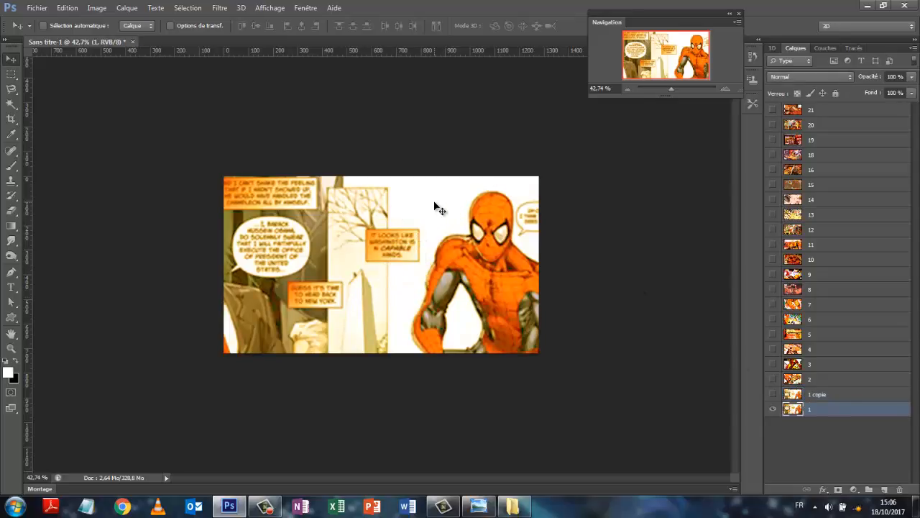
drag(435, 206, 431, 389)
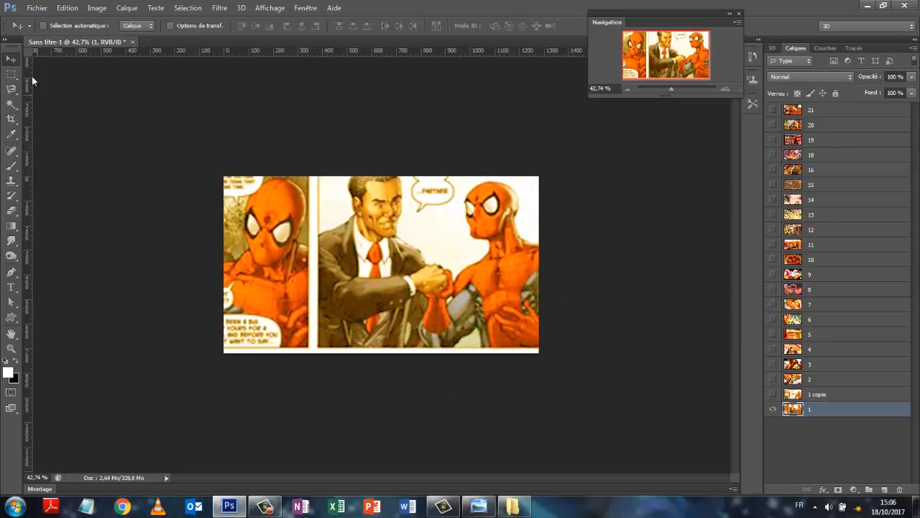
- Rotate layer 1 by 29.83° and shift it up and to the right so the tilted page still covers the canvas
click(64, 8)
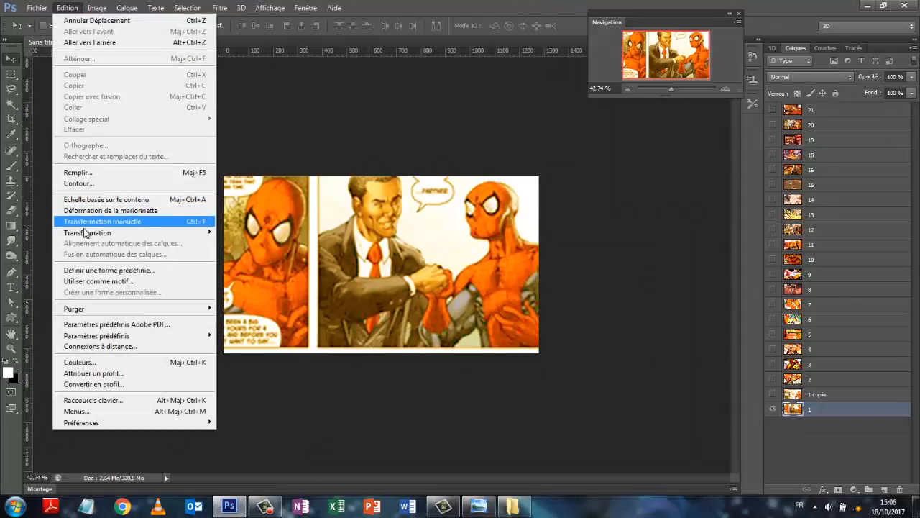
mouse_move(76, 232)
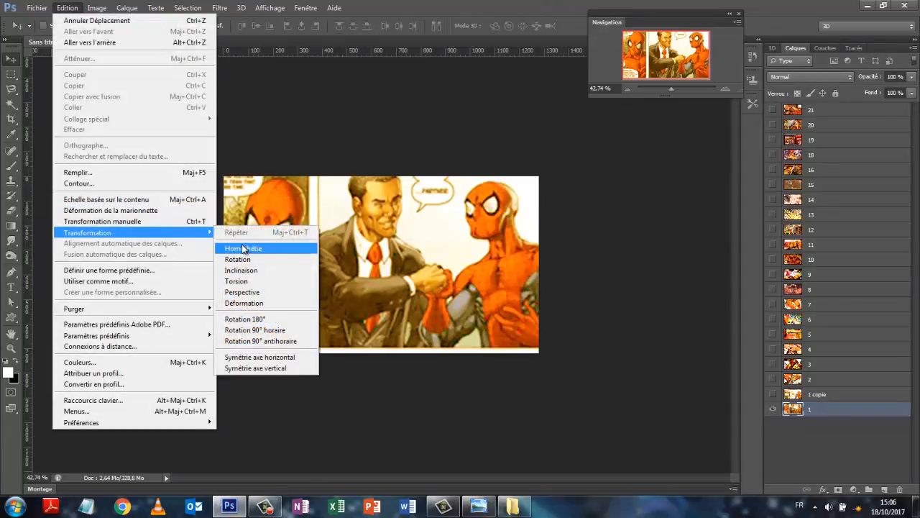
click(155, 221)
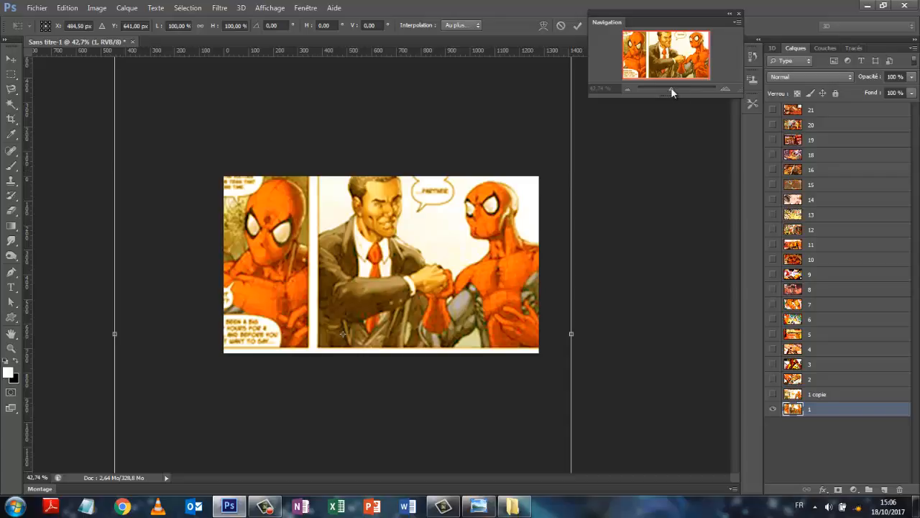
drag(670, 87, 664, 89)
drag(475, 151, 507, 233)
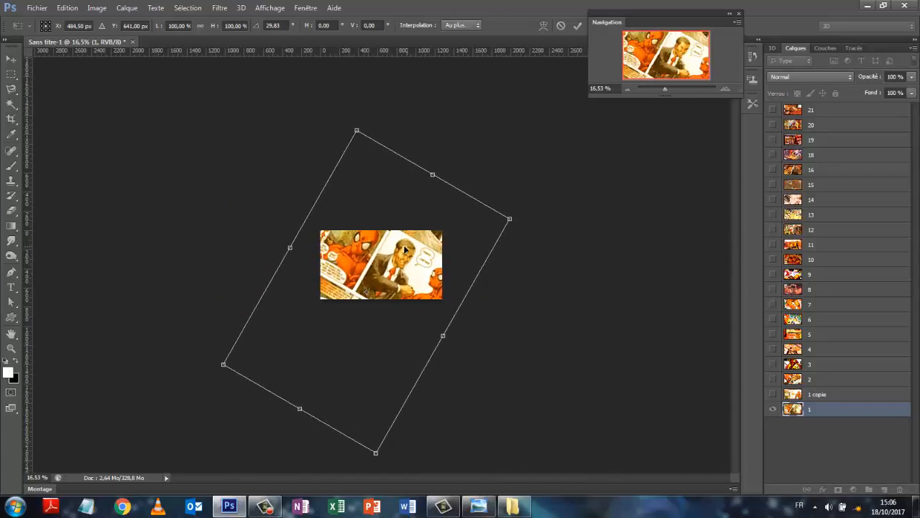
drag(403, 248, 430, 218)
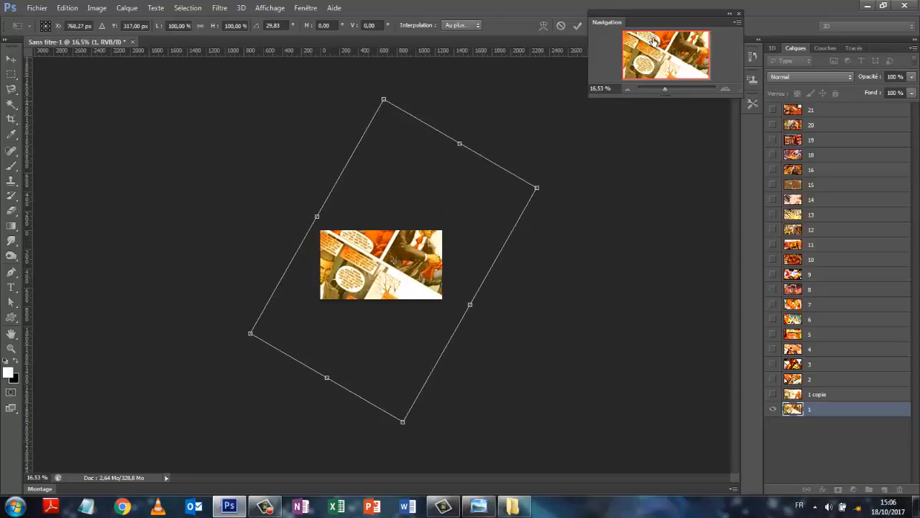
click(578, 25)
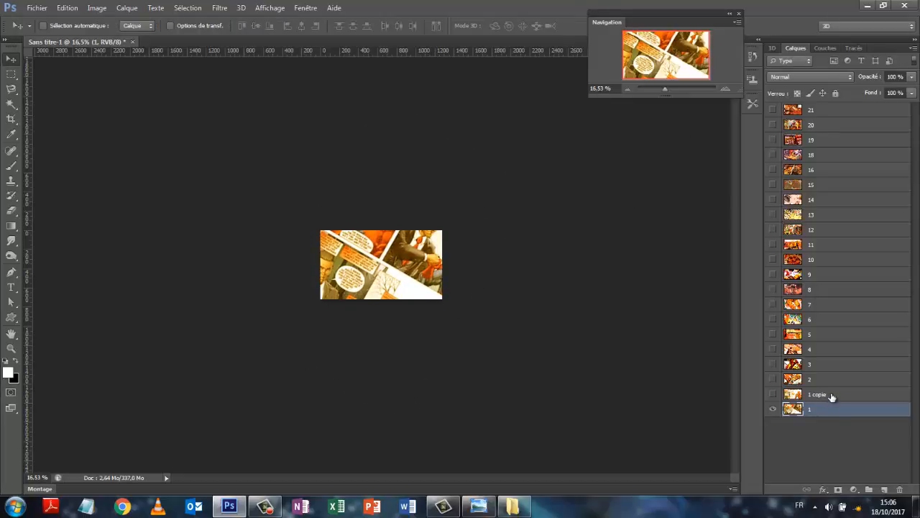
- Move layer 1 between layers 6 and 7 in the stack and hide it
drag(827, 409, 814, 320)
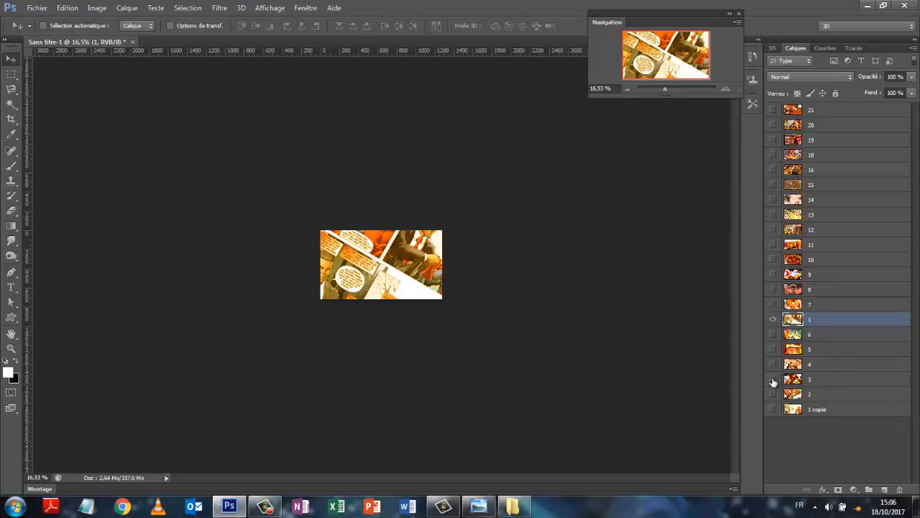
click(773, 319)
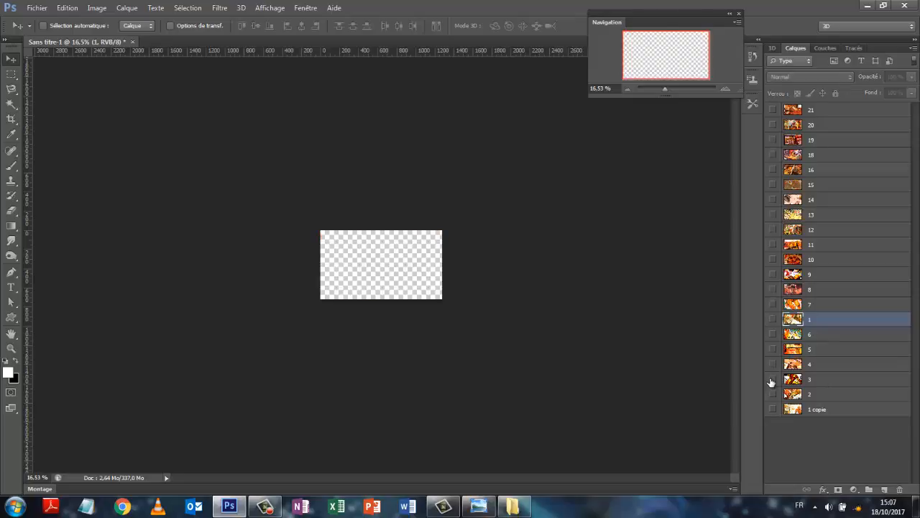
- Duplicate the Iron Man layer 3, move the copy down to its row of small panels, and hide both layers
click(772, 379)
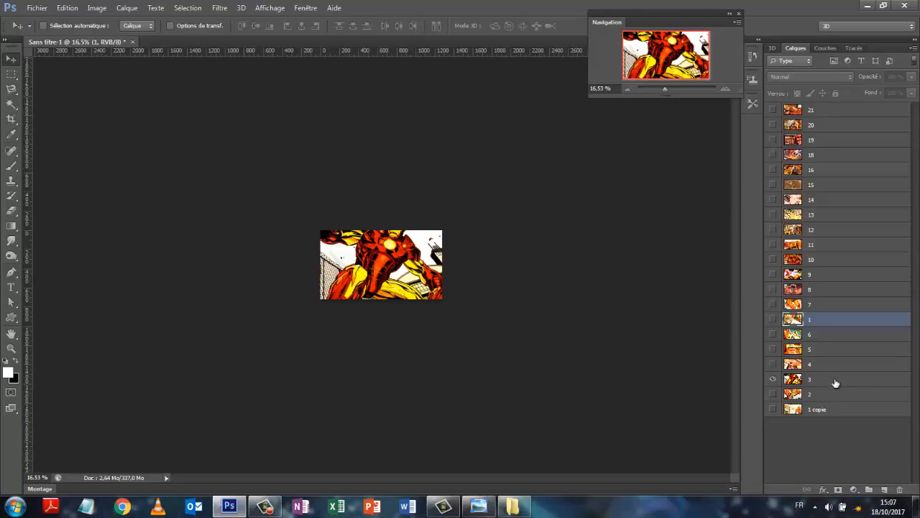
drag(831, 384, 885, 486)
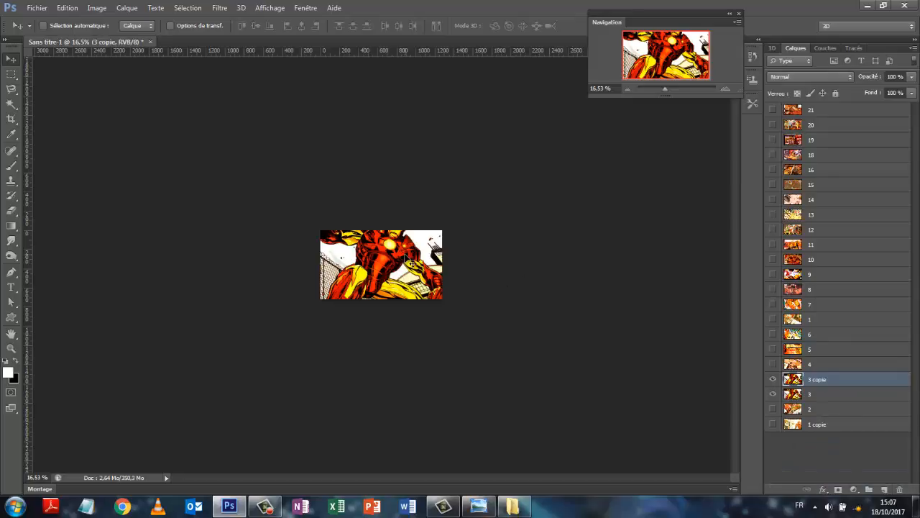
drag(411, 260, 407, 333)
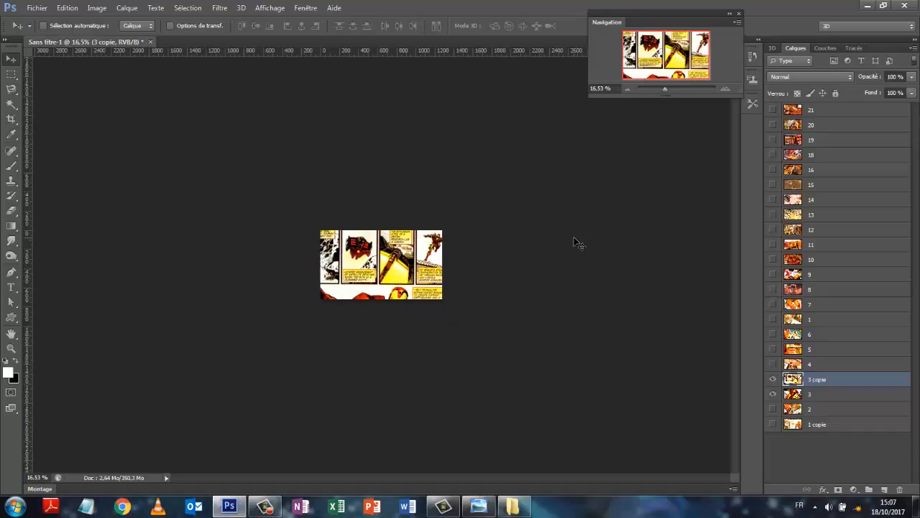
click(775, 380)
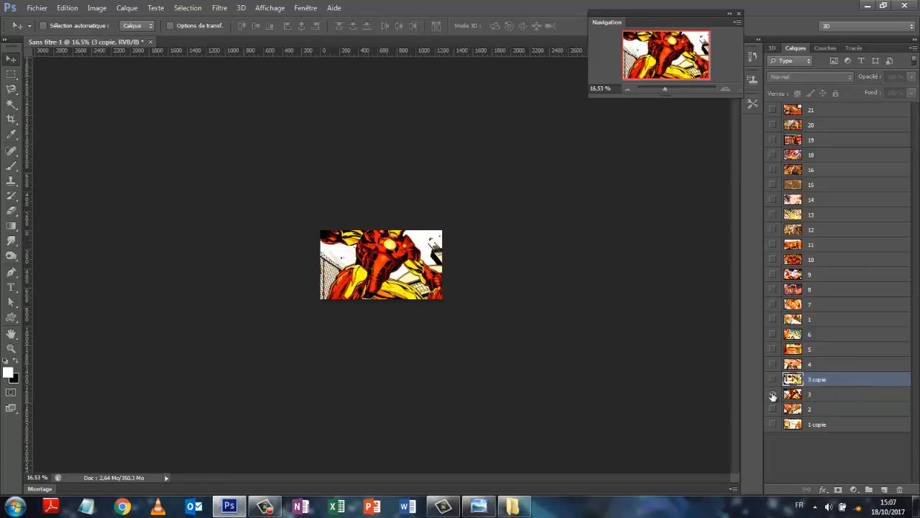
click(773, 394)
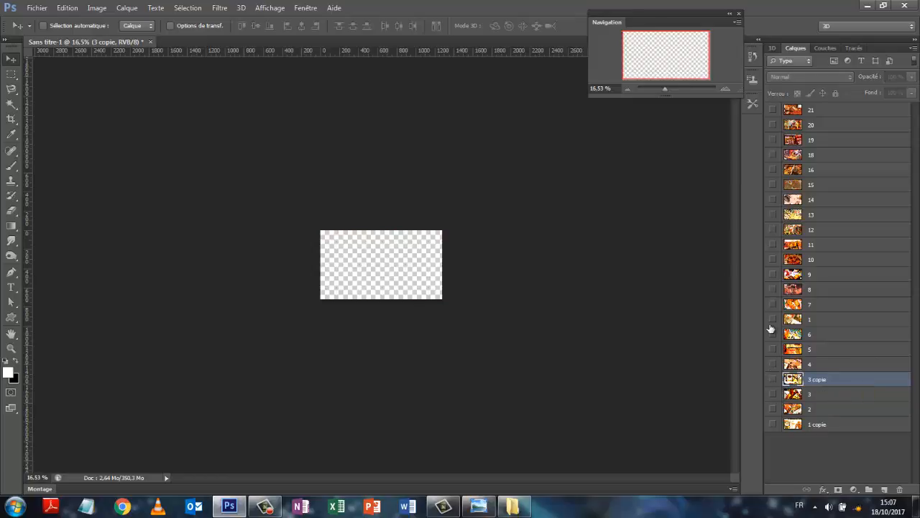
- Show layer 4 and move its artwork down and to the left until the yellow fight panel covers most of the canvas
click(775, 365)
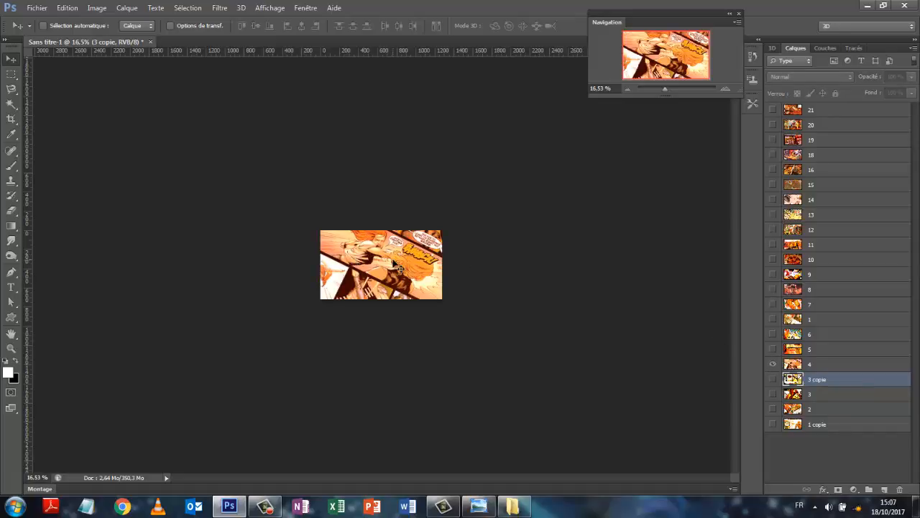
drag(667, 91, 672, 90)
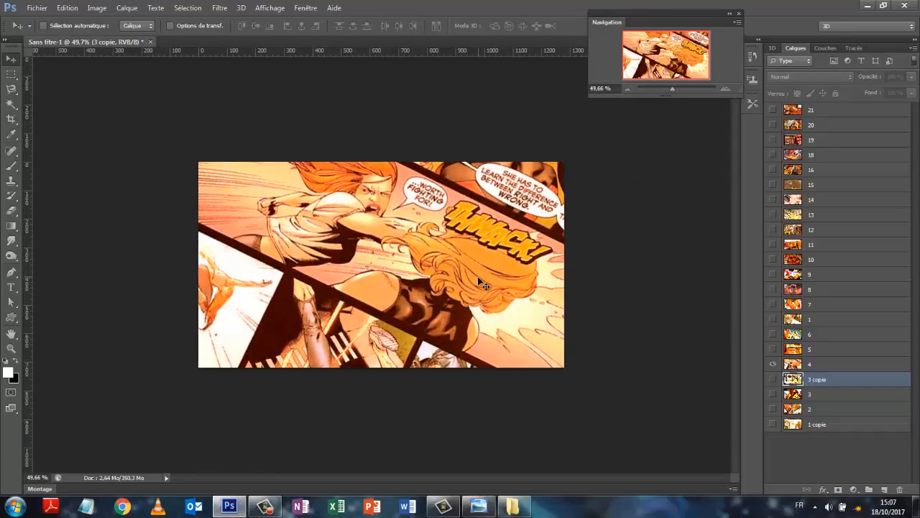
drag(496, 274, 481, 310)
drag(369, 236, 367, 269)
click(826, 369)
drag(394, 225, 327, 367)
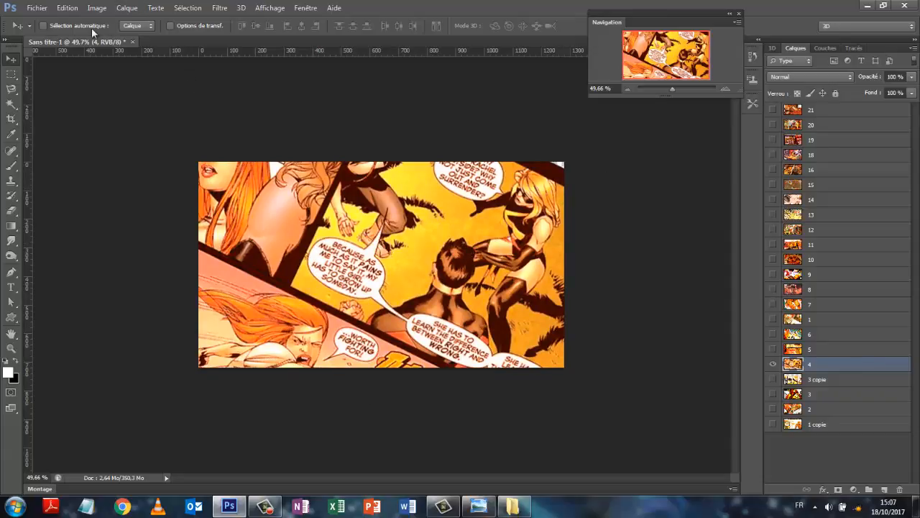
- Enlarge layer 4 to 160.95% width and 128.31% height with a free transformation and commit it
click(68, 8)
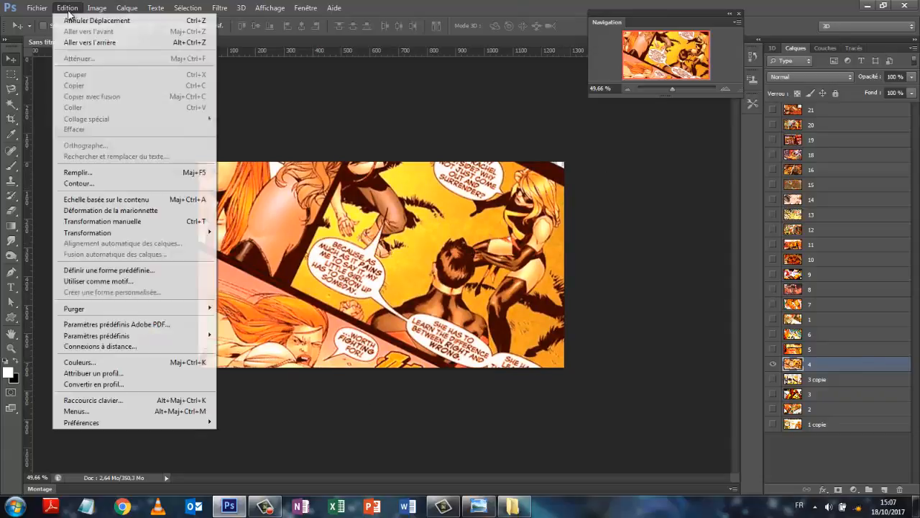
click(101, 220)
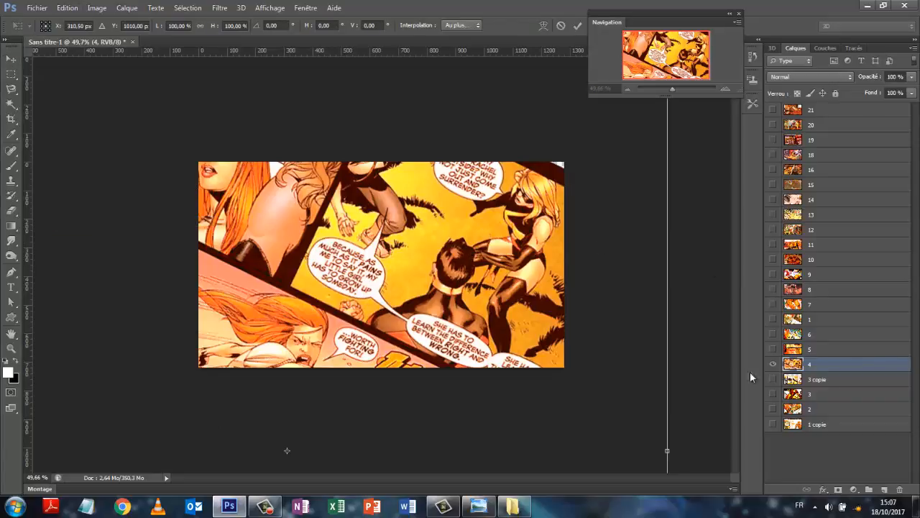
drag(675, 89, 663, 90)
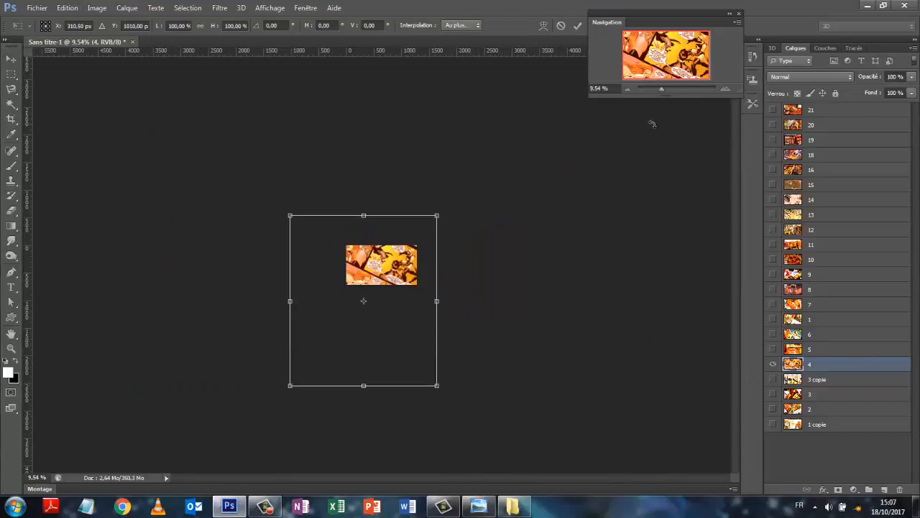
drag(439, 215, 529, 166)
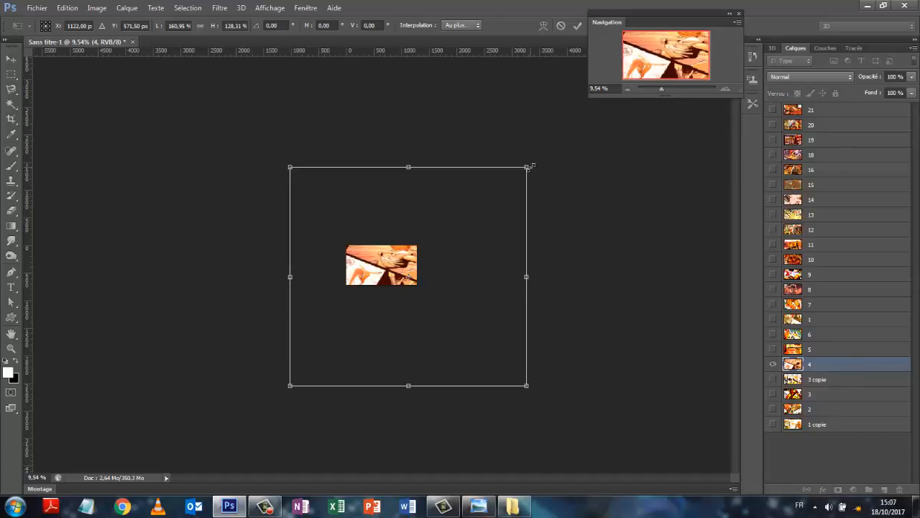
click(577, 25)
drag(661, 89, 673, 90)
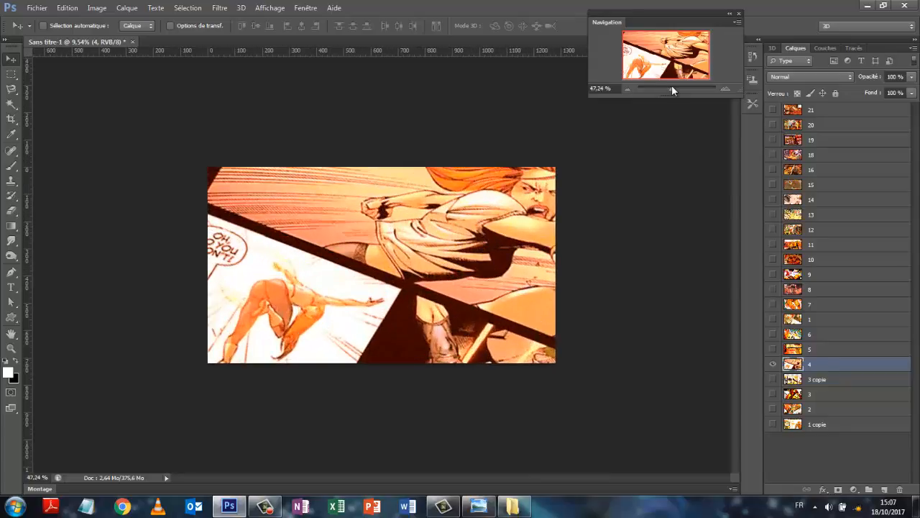
- Move layer 4 between layers 9 and 10, and show layers 1 and 8 with layer 4 hidden
drag(825, 365, 831, 263)
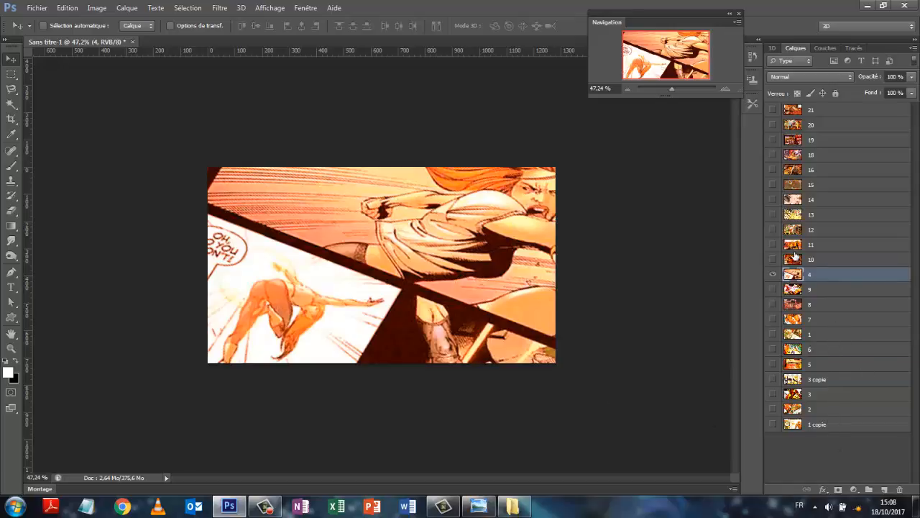
alt+click(773, 335)
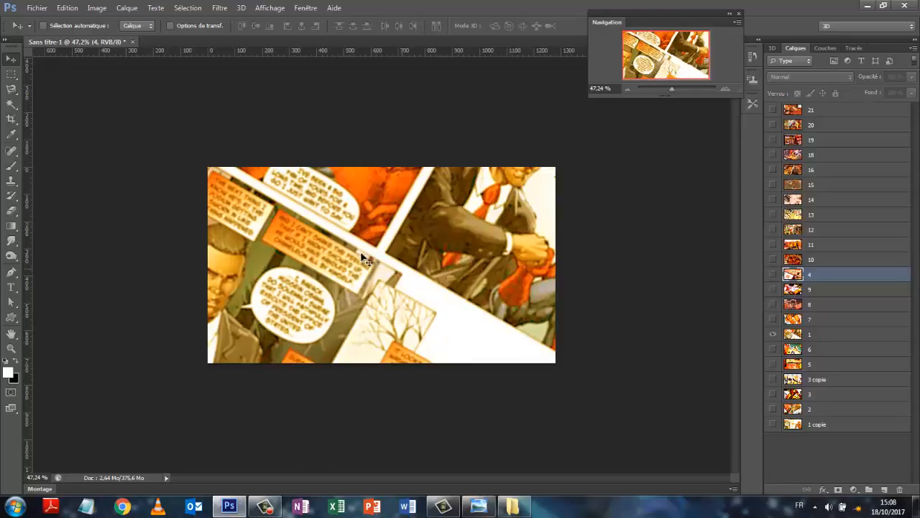
click(773, 304)
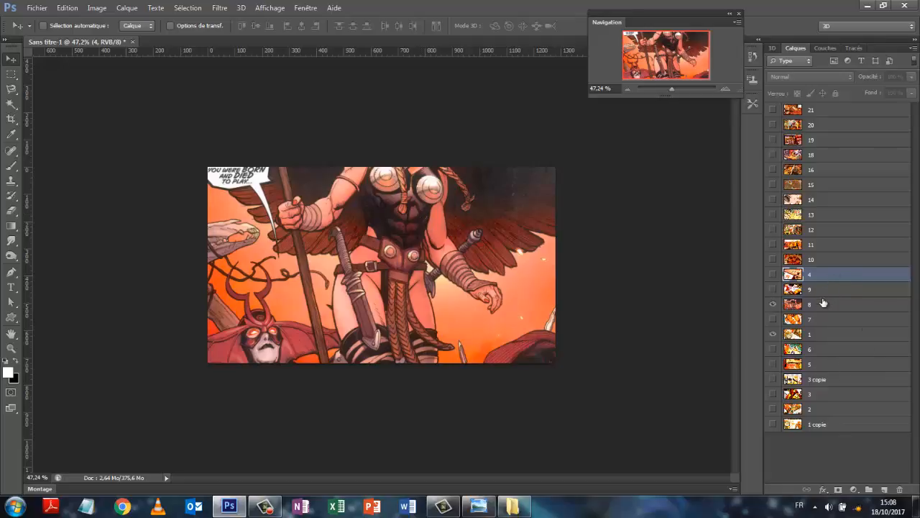
- Duplicate layer 8, scale the copy to 108.17% width and 99.29% height, and move it up so its lower artwork fills the canvas
drag(823, 309, 886, 490)
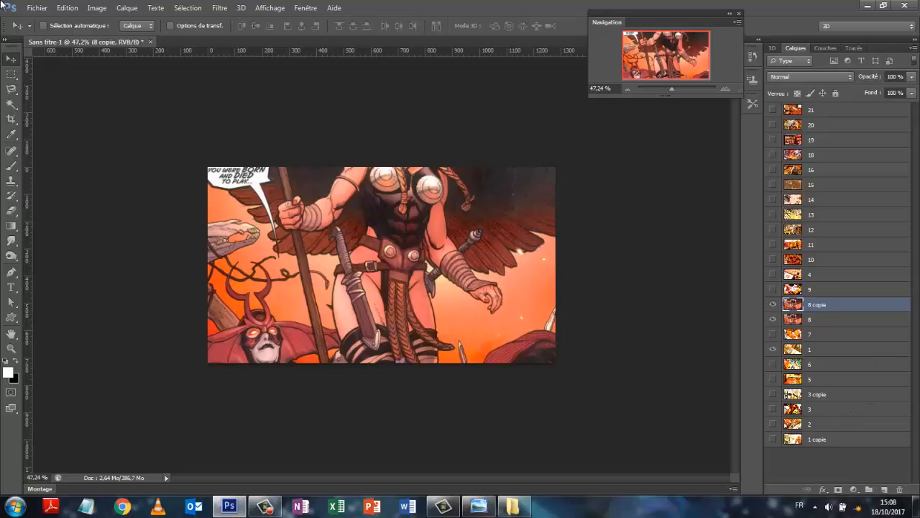
click(67, 7)
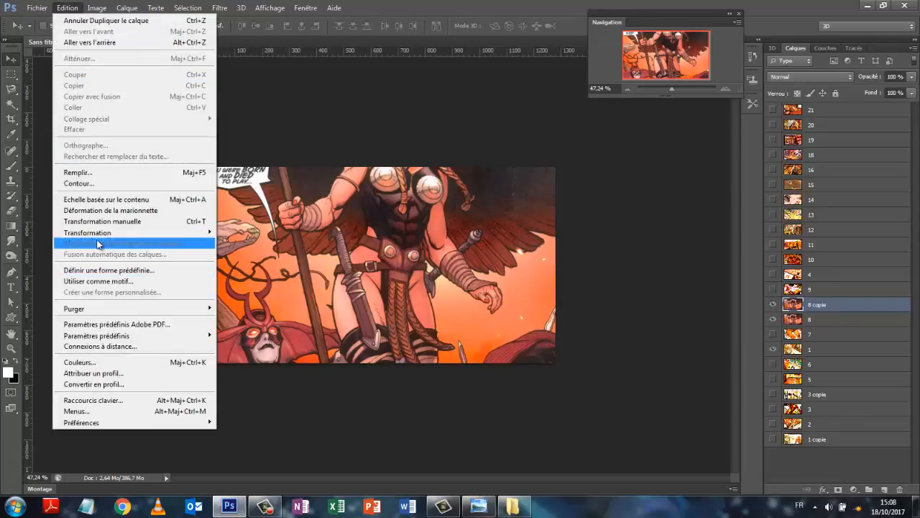
click(108, 220)
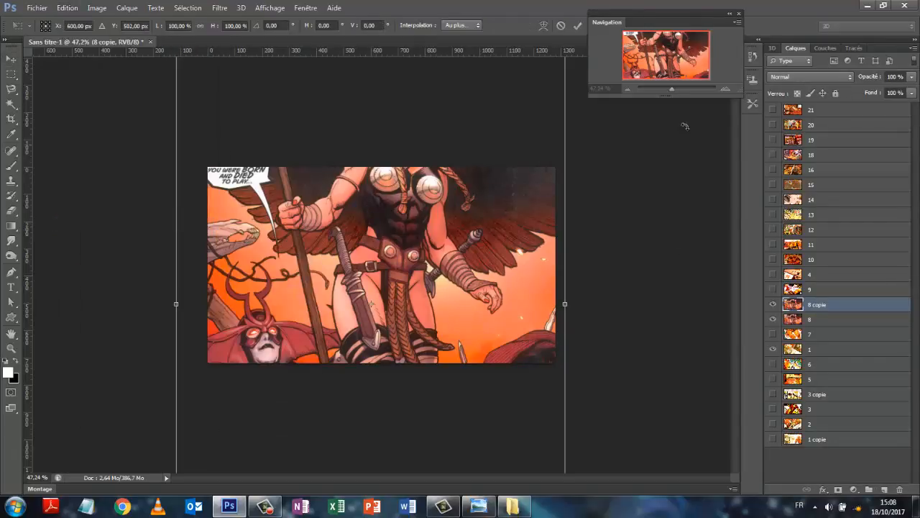
drag(674, 92, 668, 88)
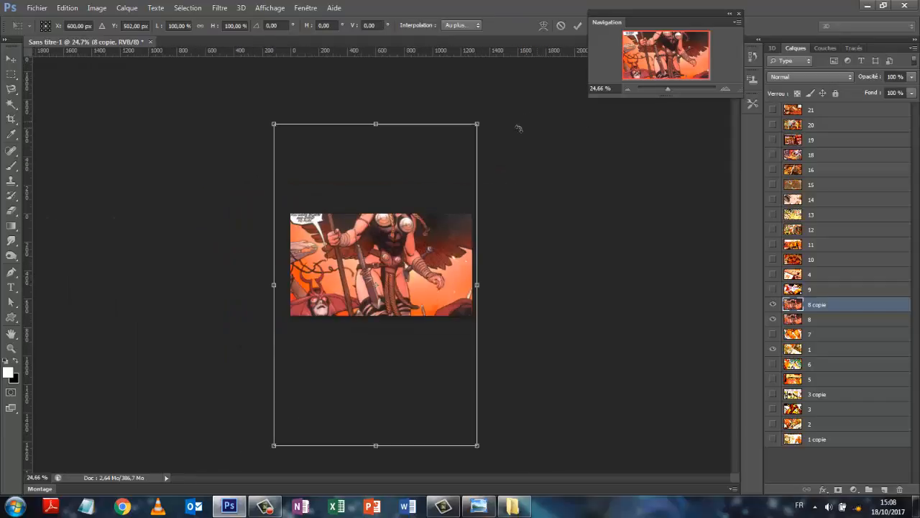
drag(476, 445, 582, 517)
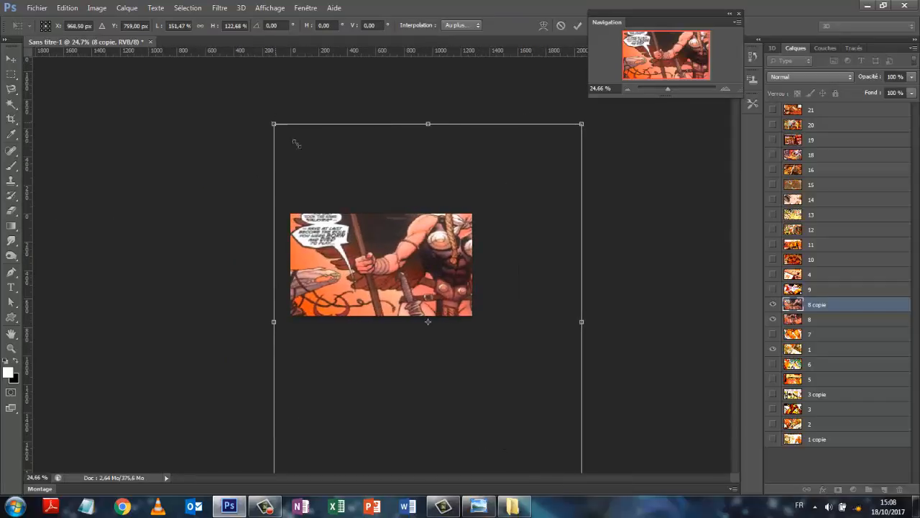
drag(275, 124, 363, 199)
drag(422, 246, 332, 60)
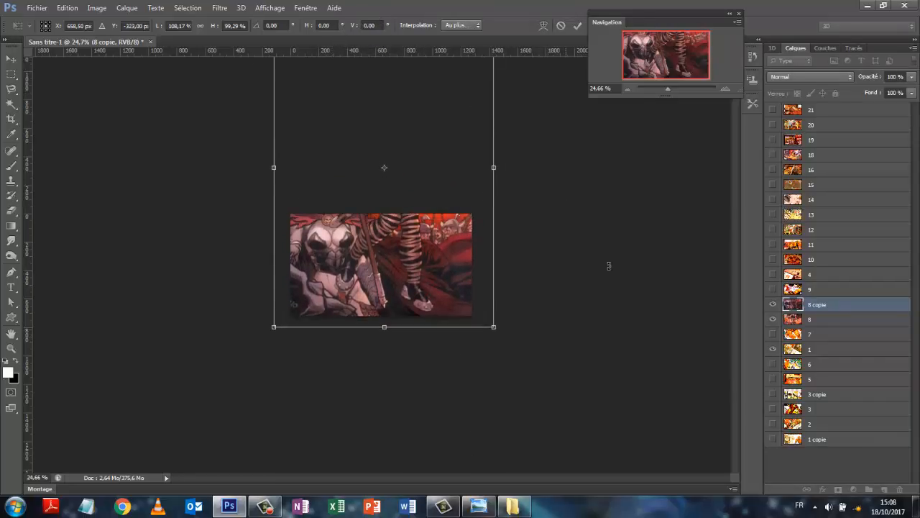
click(578, 26)
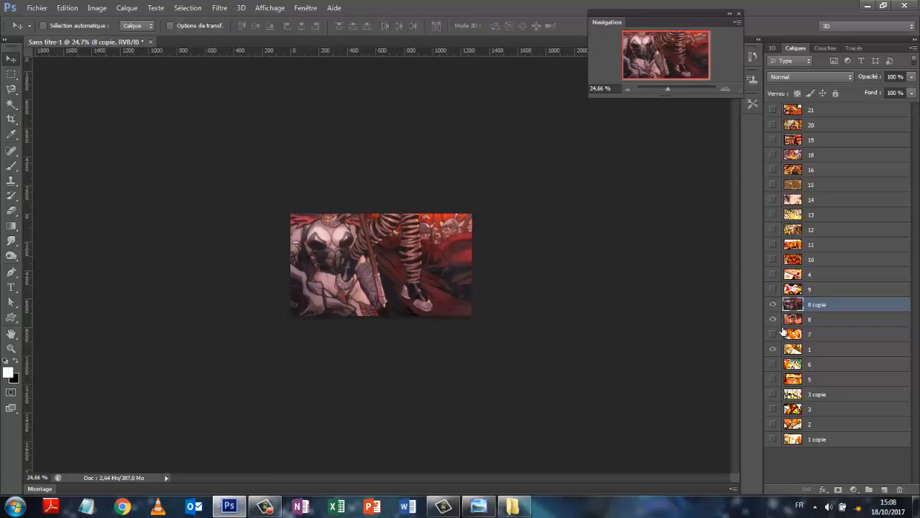
- Move the layer 8 copy between layers 14 and 13, and hide layers 8 and 1
drag(812, 306, 813, 212)
click(772, 320)
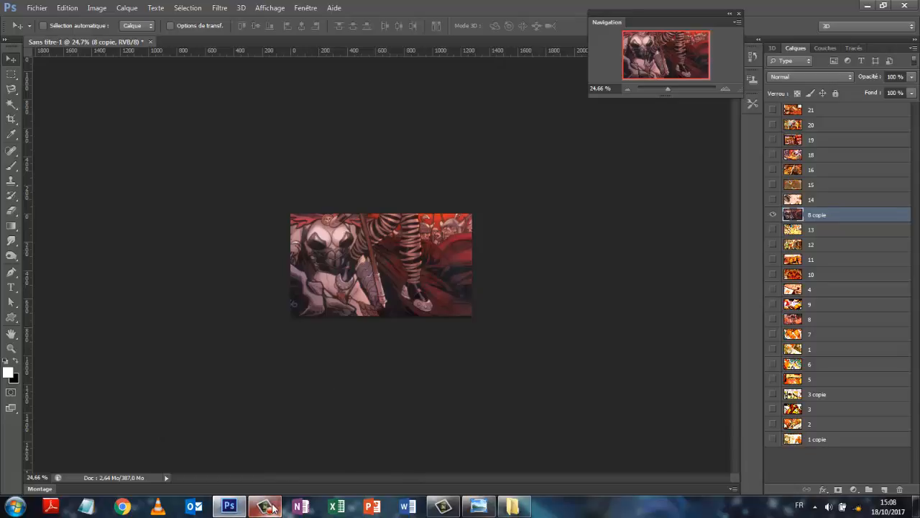
mouse_move(264, 509)
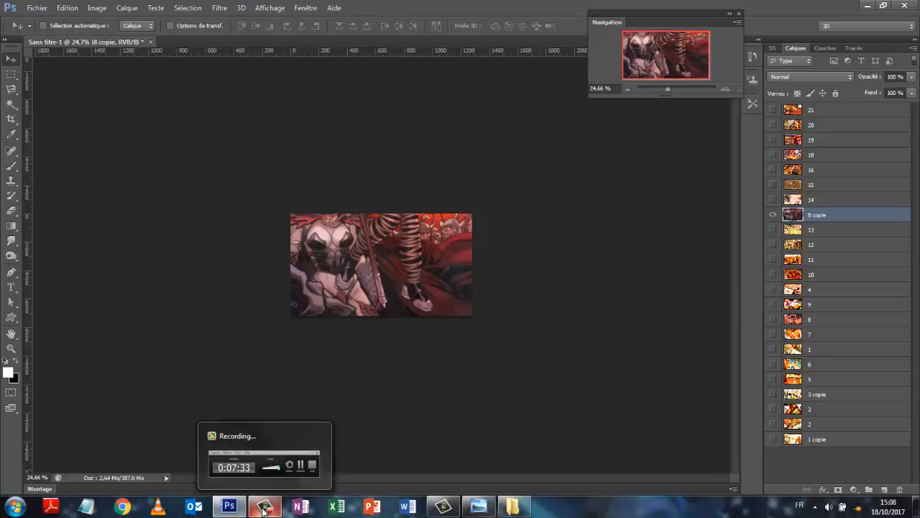
click(264, 508)
click(875, 460)
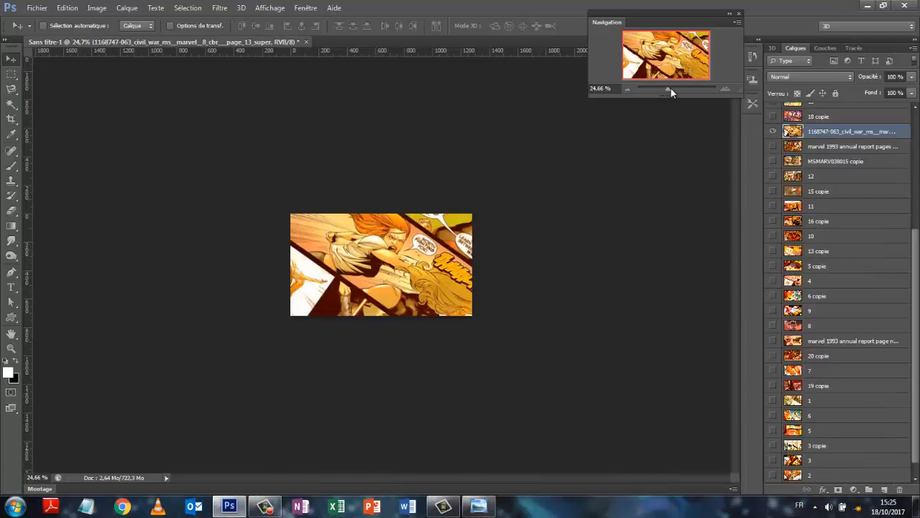
mouse_move(672, 88)
mouse_down()
mouse_move(684, 89)
mouse_move(673, 96)
mouse_up()
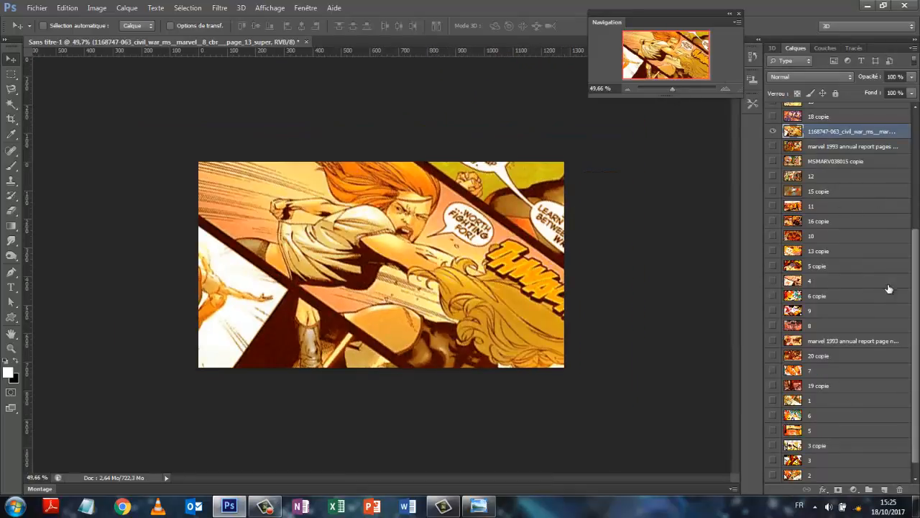
scroll(915, 247, up, 4)
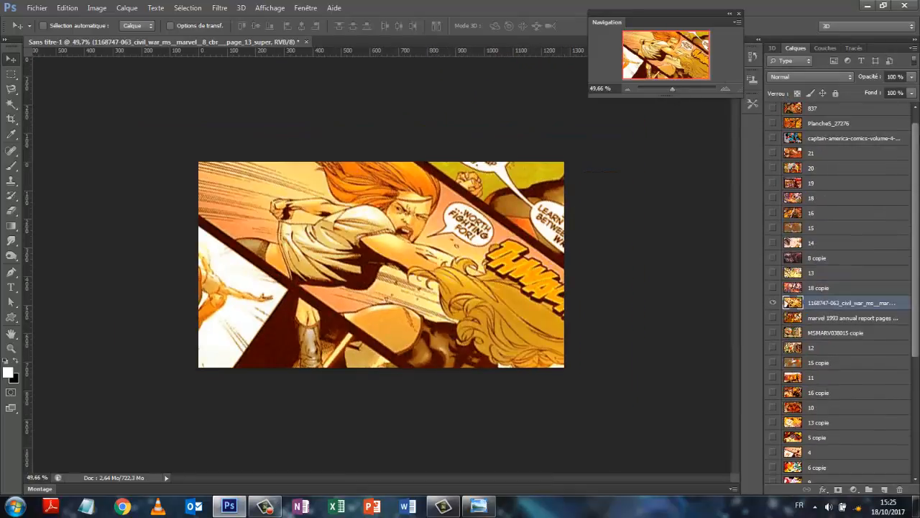
click(774, 303)
scroll(899, 281, up, 1)
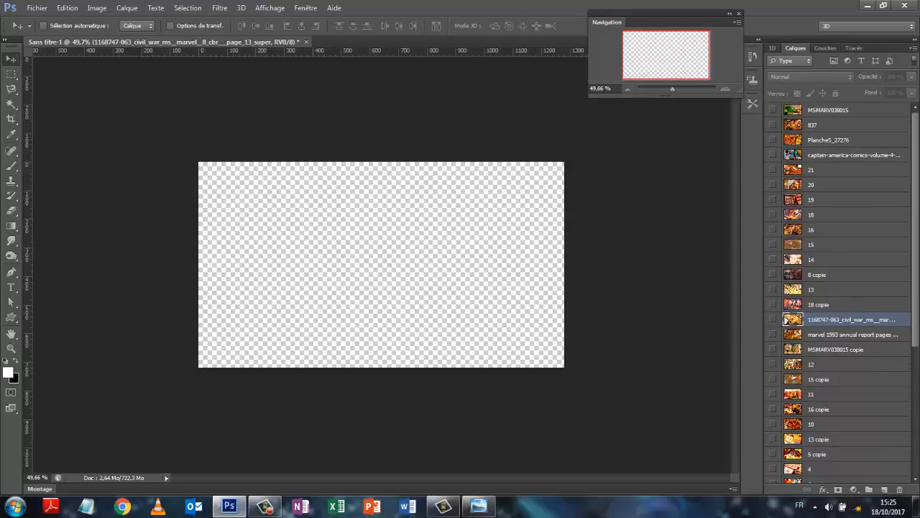
click(774, 110)
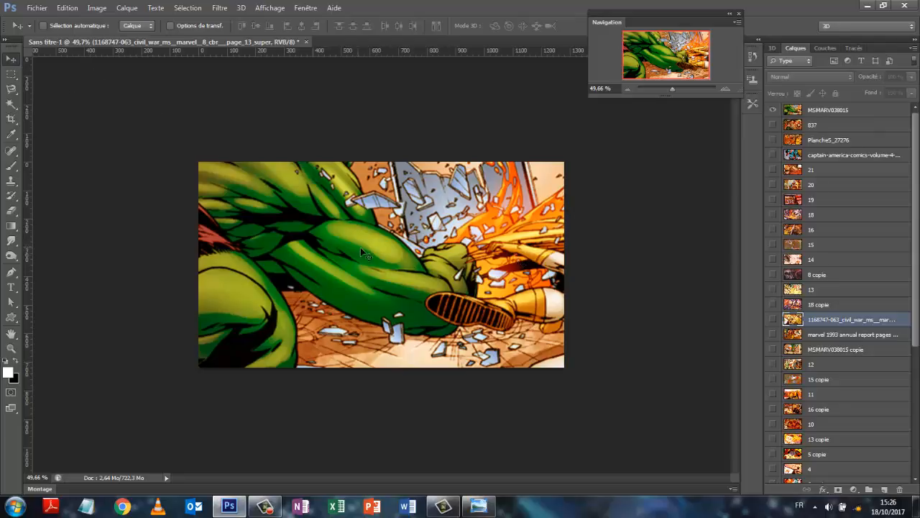
drag(407, 255, 403, 234)
click(67, 8)
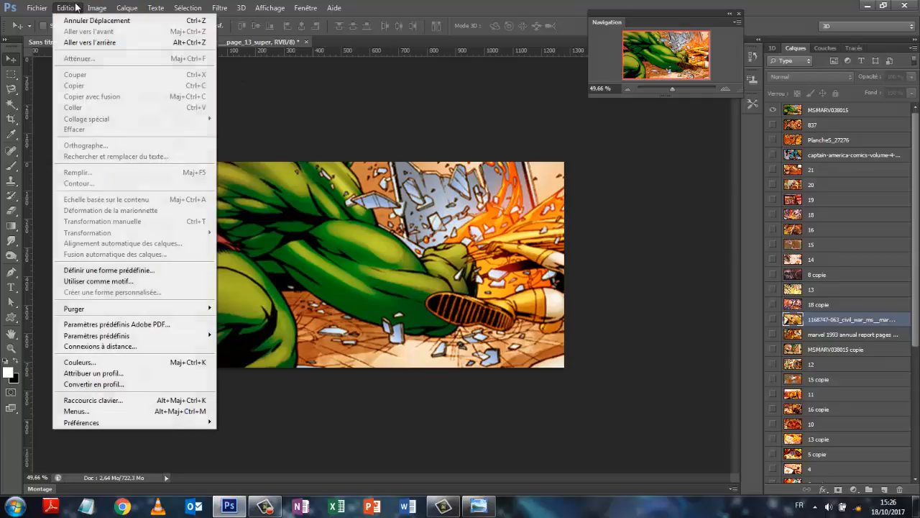
click(89, 25)
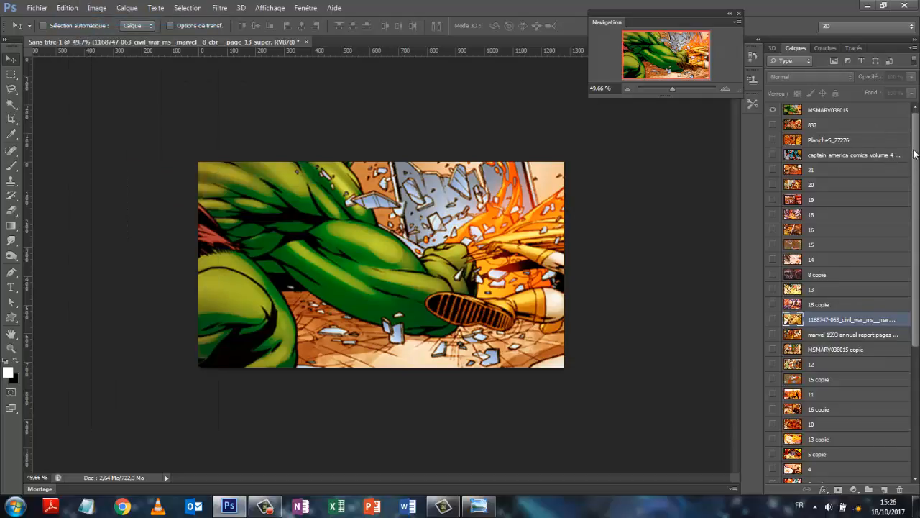
- Move the MSMARV038015 layer's artwork slightly up and to the left so the debris-covered floor fills the lower canvas
click(824, 110)
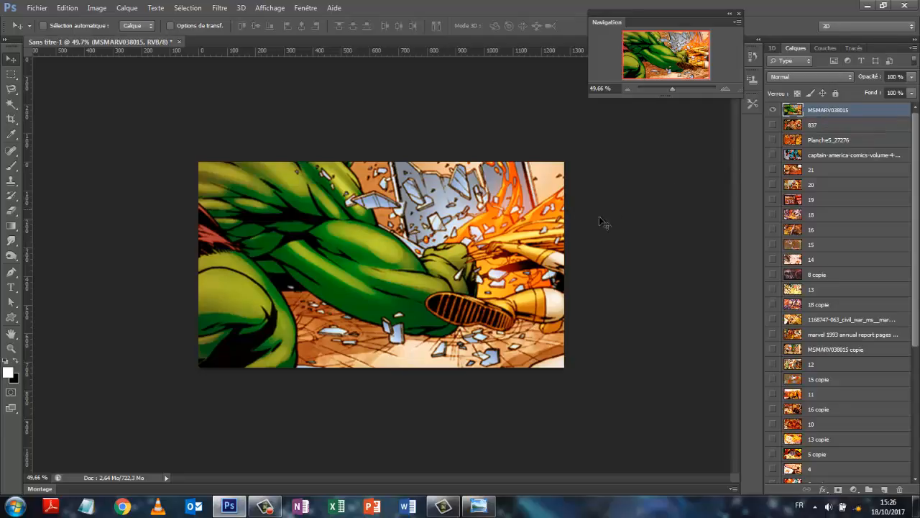
drag(393, 278, 390, 36)
drag(400, 170, 384, 347)
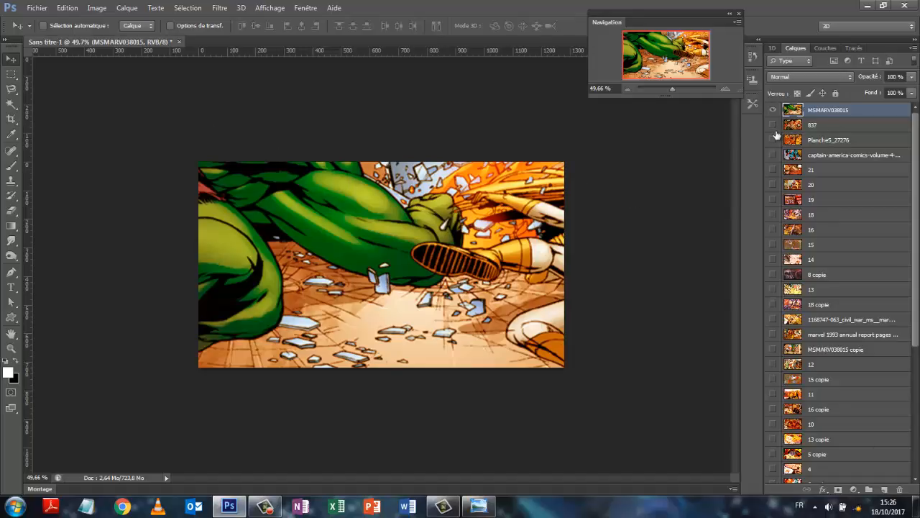
- Show all layers and crop the document to the existing canvas bounds, deleting the cropped pixels
drag(775, 126, 771, 496)
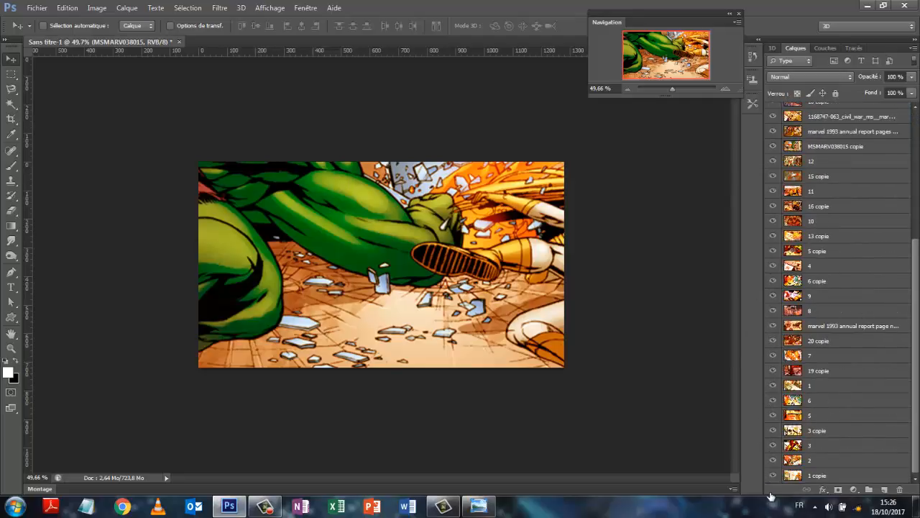
scroll(915, 258, up, 5)
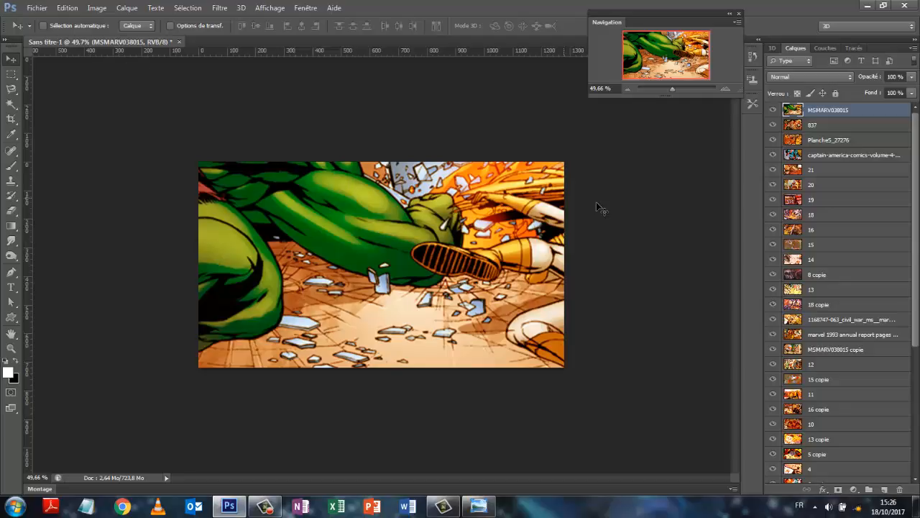
click(12, 122)
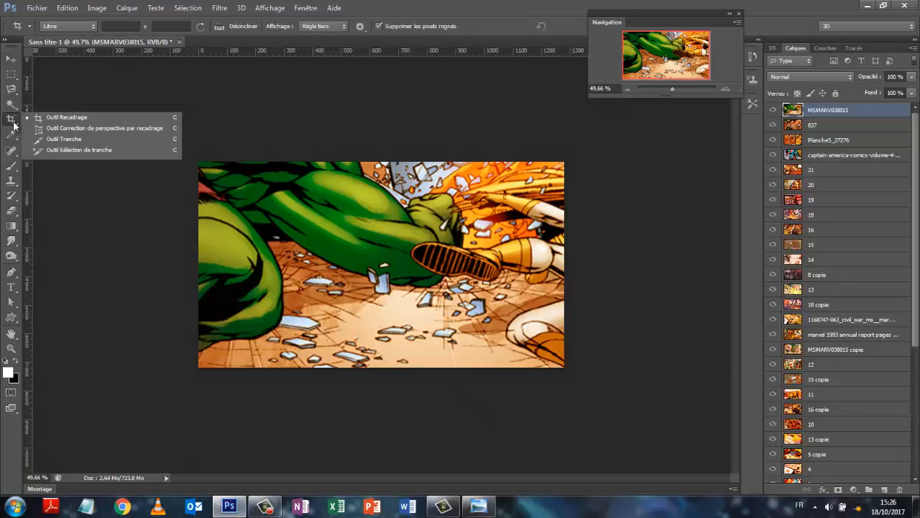
click(61, 117)
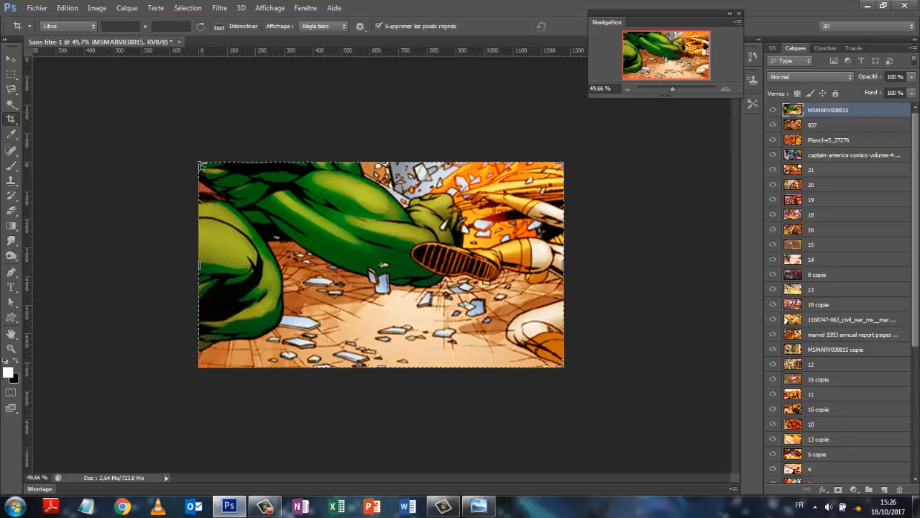
drag(202, 165, 202, 165)
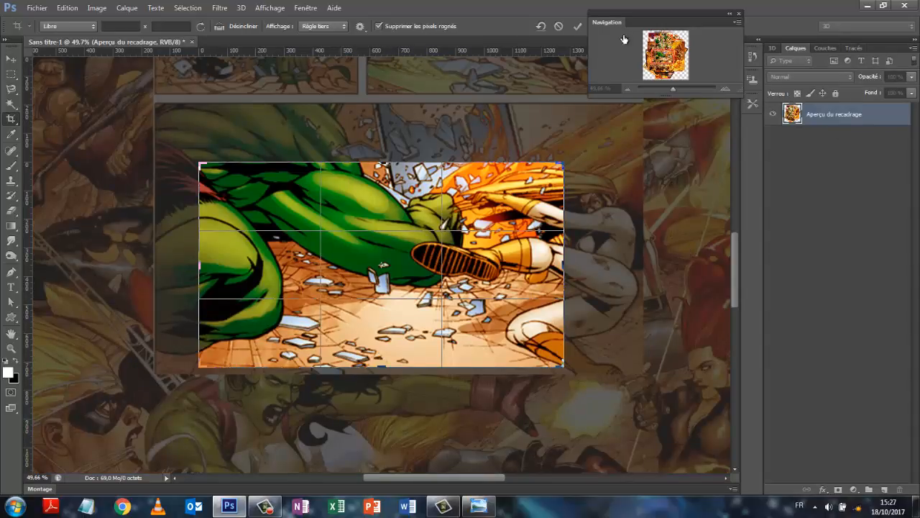
click(578, 27)
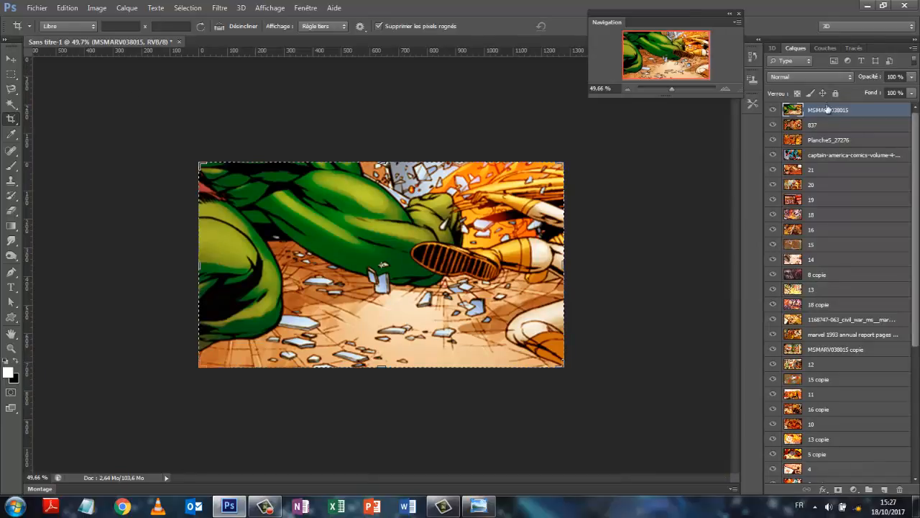
- Hide the MSMARV038015 layer and select layer 837 with the Move tool
click(10, 59)
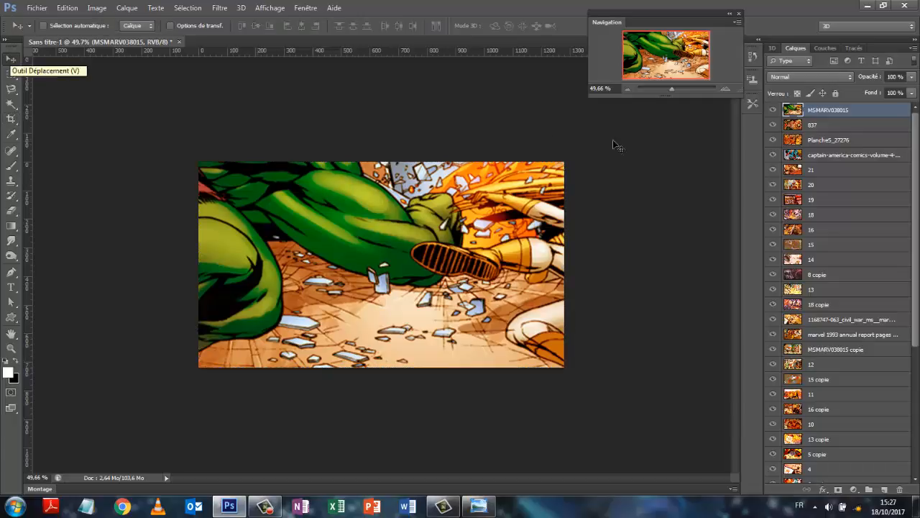
click(773, 110)
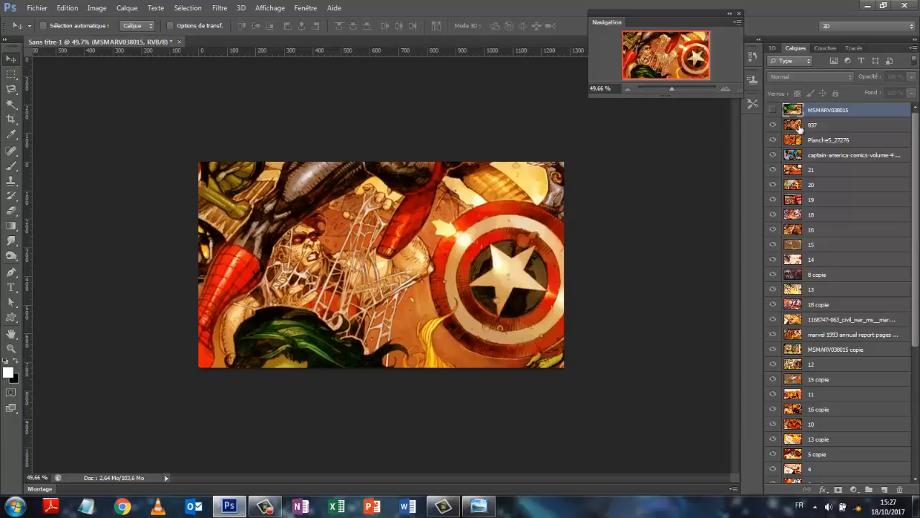
click(836, 127)
mouse_move(436, 219)
mouse_down()
mouse_move(442, 118)
mouse_move(439, 263)
mouse_move(445, 122)
mouse_move(440, 252)
mouse_move(436, 214)
mouse_move(435, 224)
mouse_up()
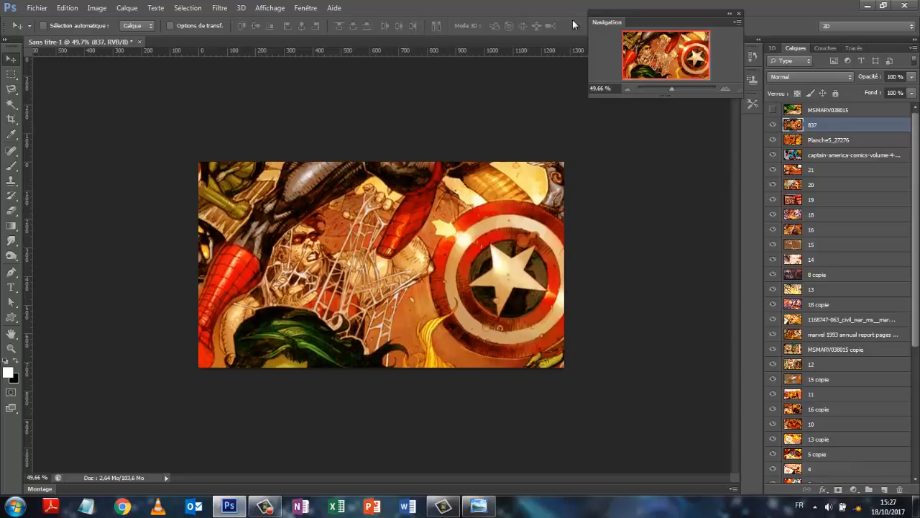
- Save the document in the marveltuto_youtube folder as sequene.psd in Photoshop format with maximized compatibility
click(37, 8)
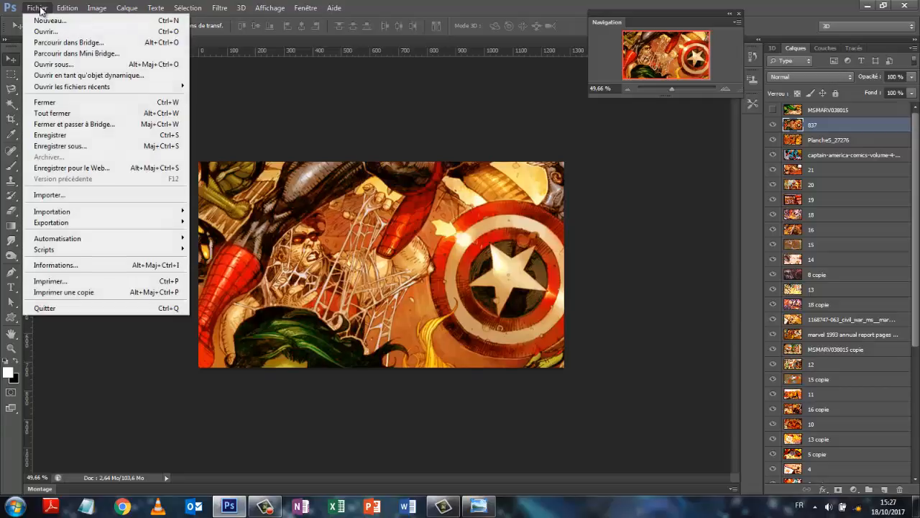
click(69, 144)
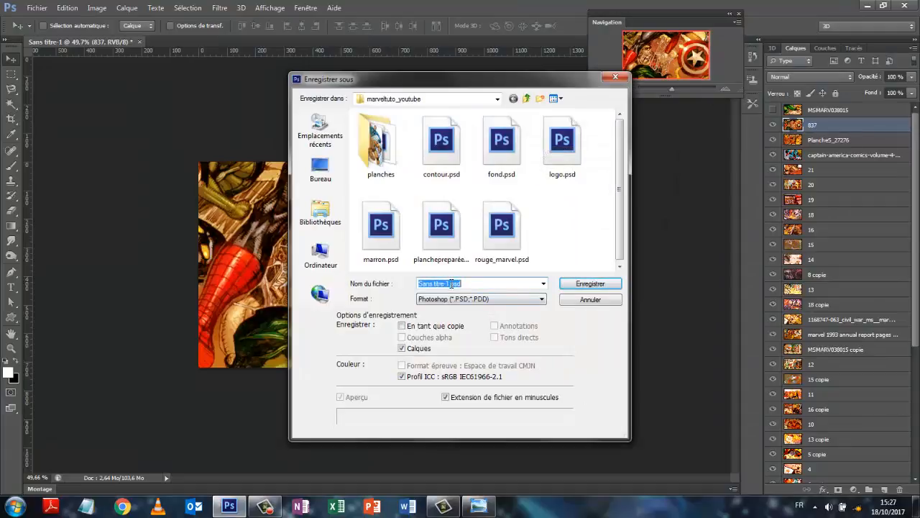
drag(451, 284, 370, 288)
text(sequene)
key(ctrl+a)
key(Return)
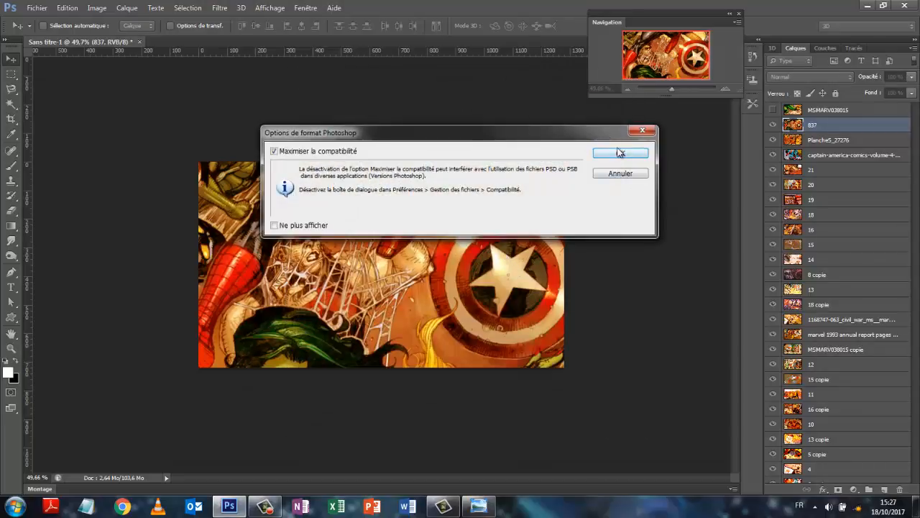
click(620, 153)
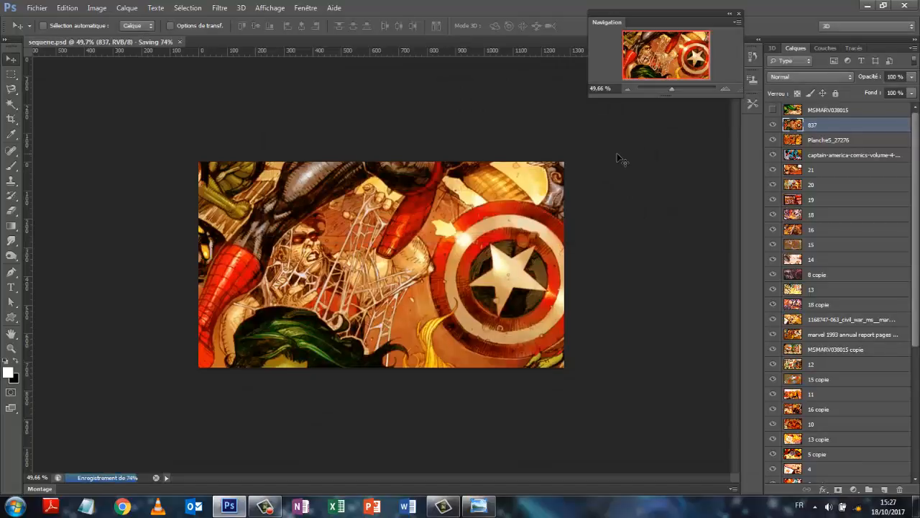